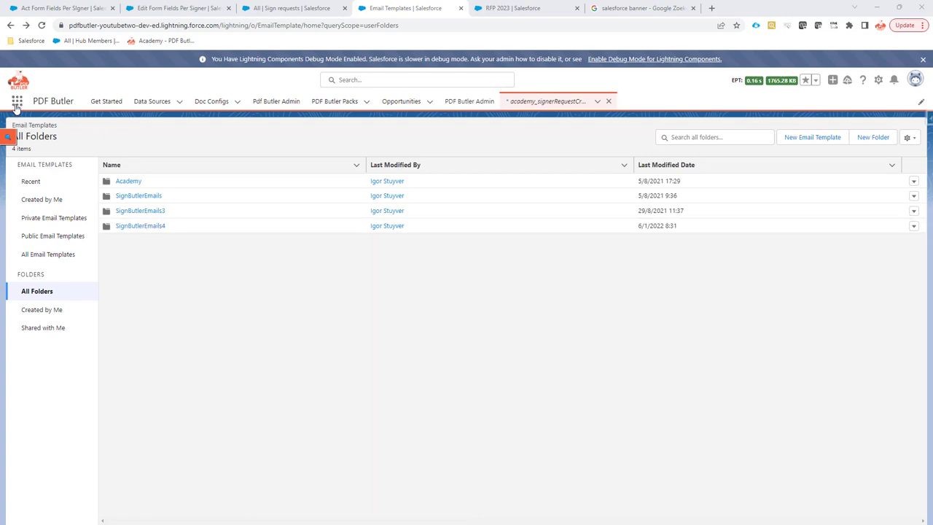
Step: Open the SignButlerEmails4 email template folder and look through its templates
left_click(16, 125)
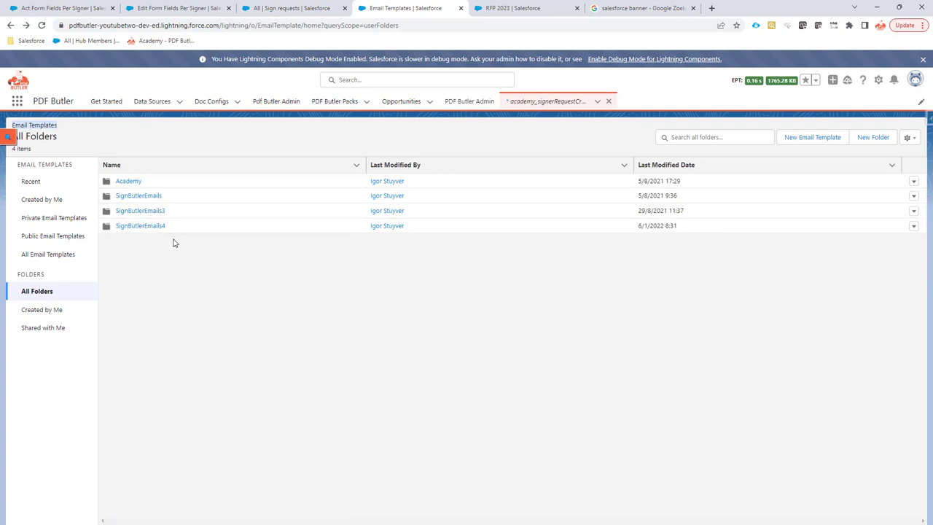
left_click(135, 227)
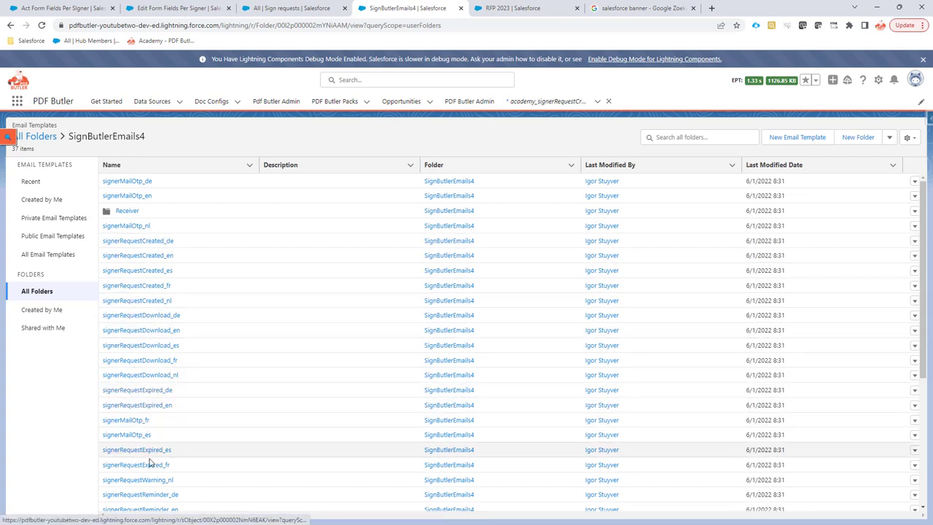
scroll(155, 424, "down", 2)
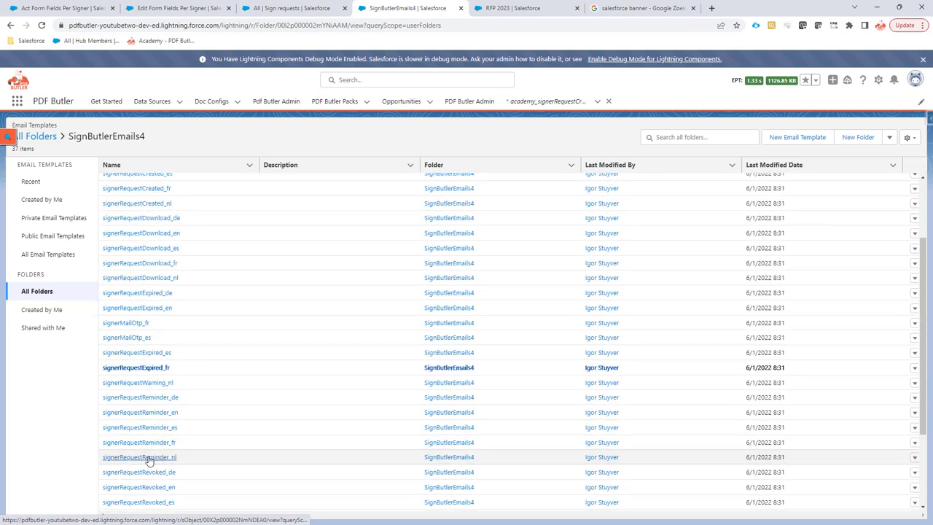
scroll(156, 425, "down", 3)
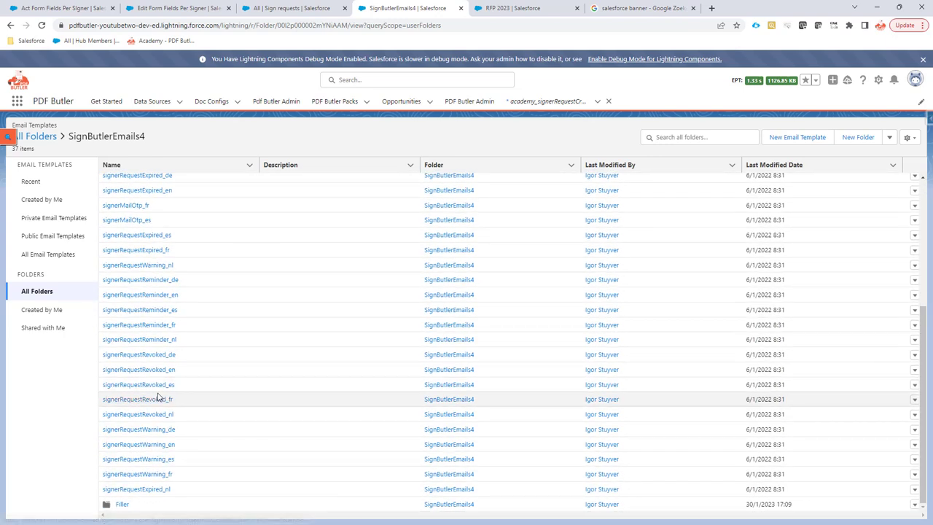
scroll(156, 397, "up", 5)
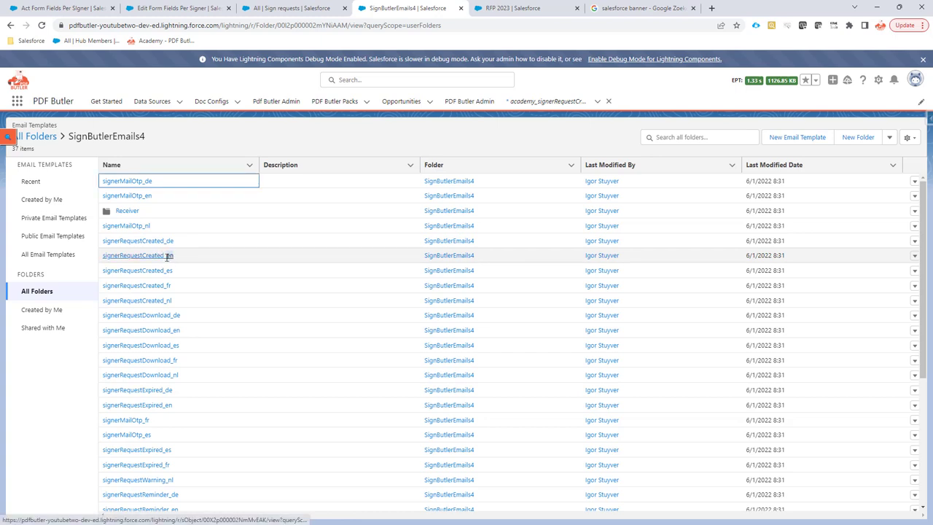
Step: Start a clone of the signerRequestCreated_en email template
left_click(165, 256)
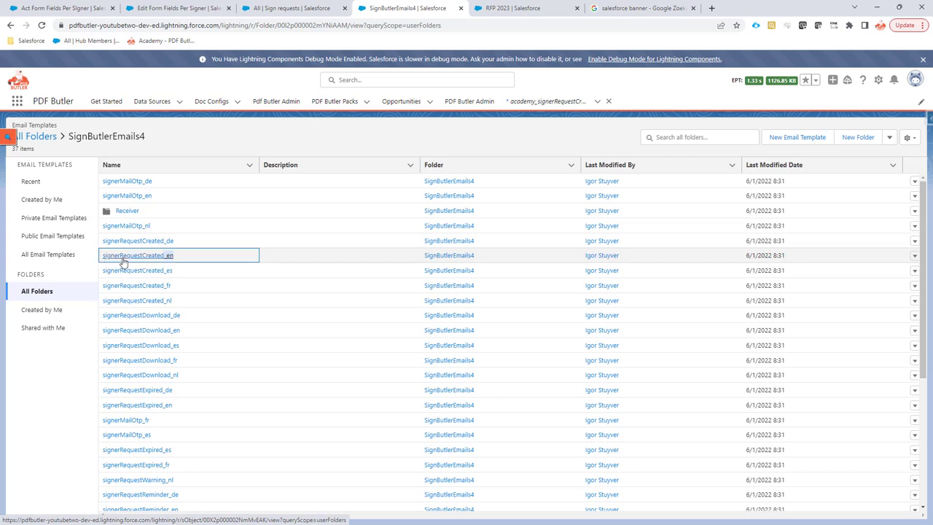
left_click(914, 255)
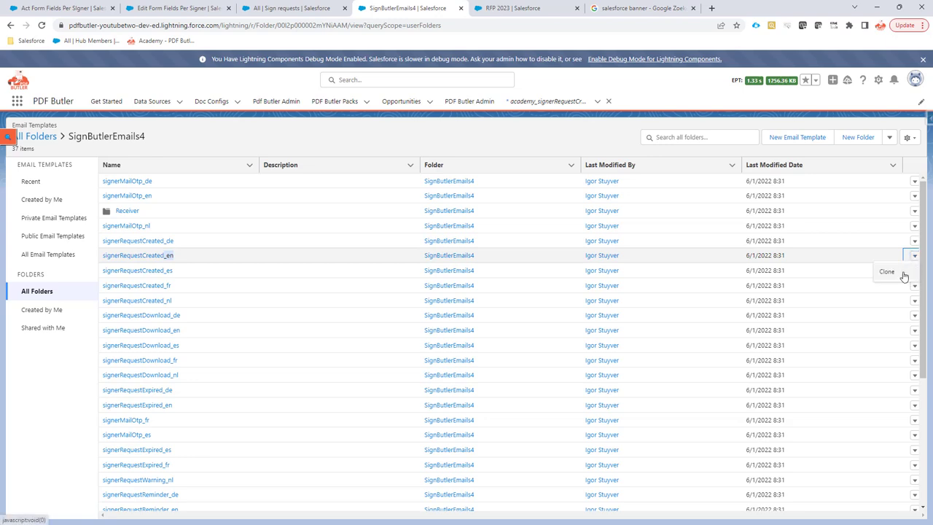
left_click(887, 273)
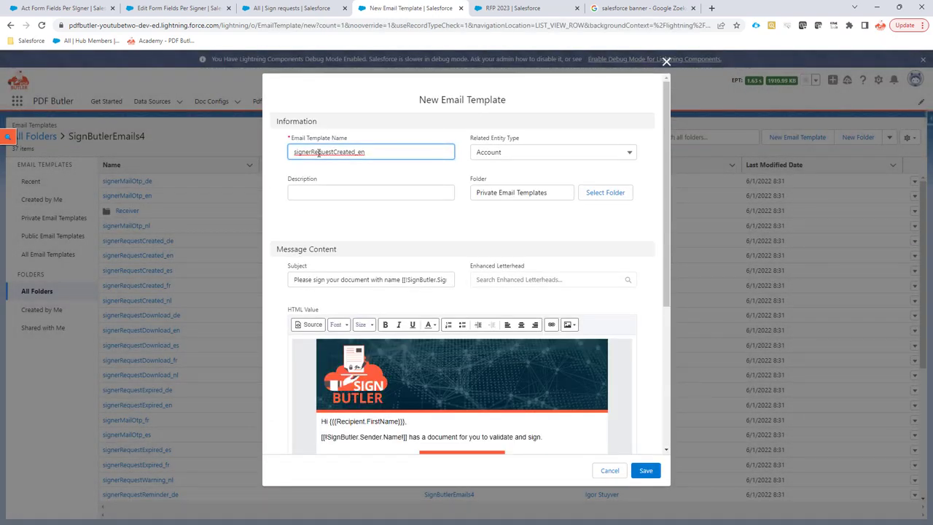
Step: Name the cloned email template academydemo_signerRequestCreated_en
left_click_drag(295, 152, 370, 153)
key("Home")
type("academ")
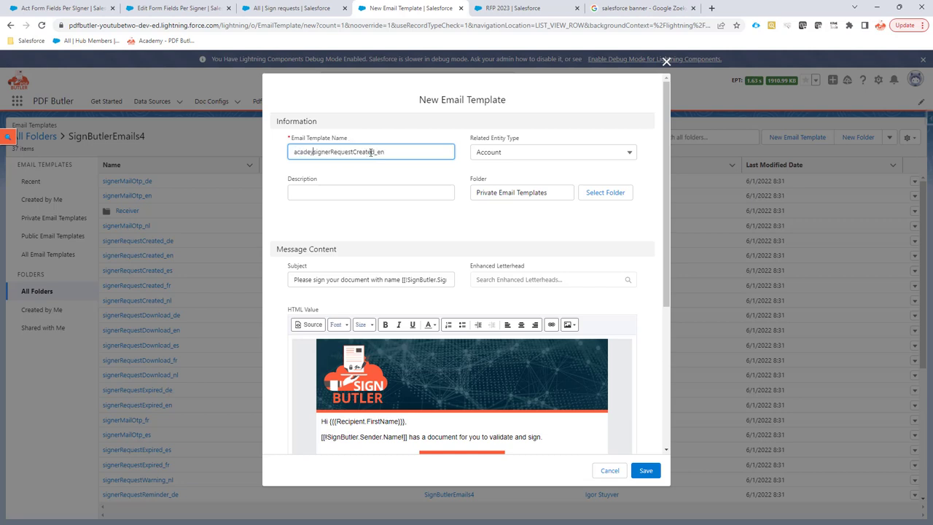
type("ydemo_")
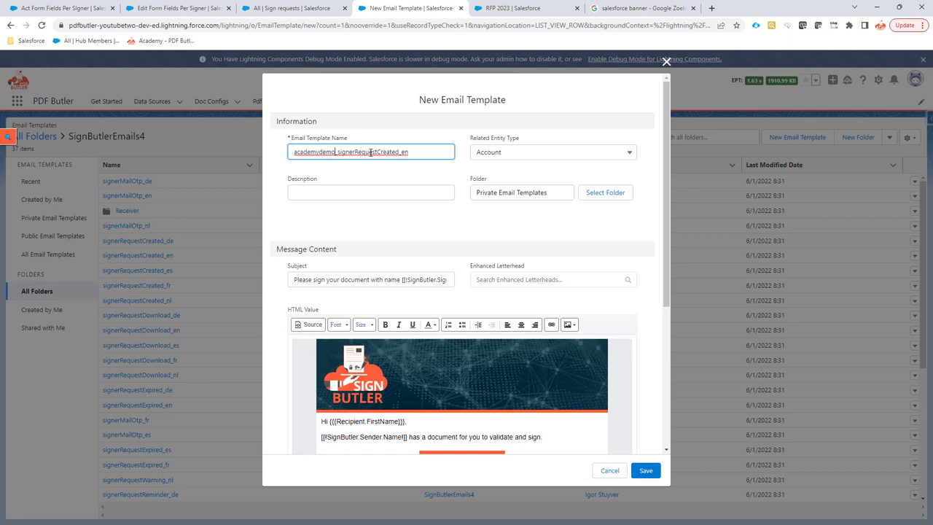
key("shift+Home")
key("Right")
key("shift+Home")
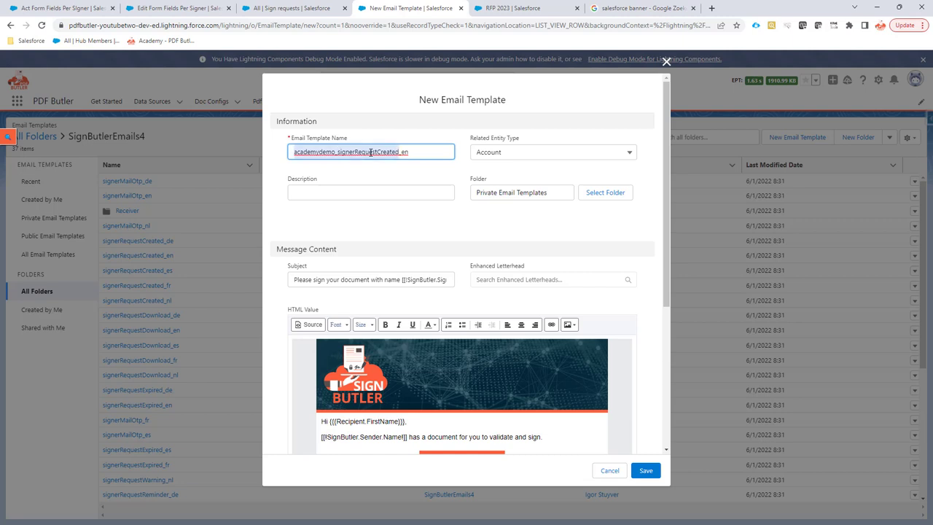
key("shift+Right")
key("shift+Right")
key("shift+Right")
key("shift+Right")
key("shift+Right")
key("shift+Right")
key("shift+Right")
key("shift+Right")
key("shift+Right")
key("shift+Right")
key("shift+Right")
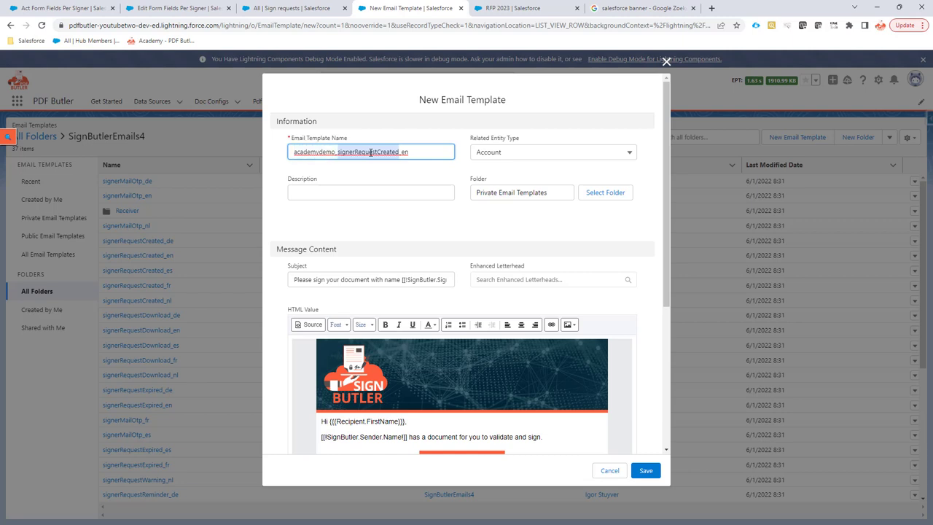
key("Right")
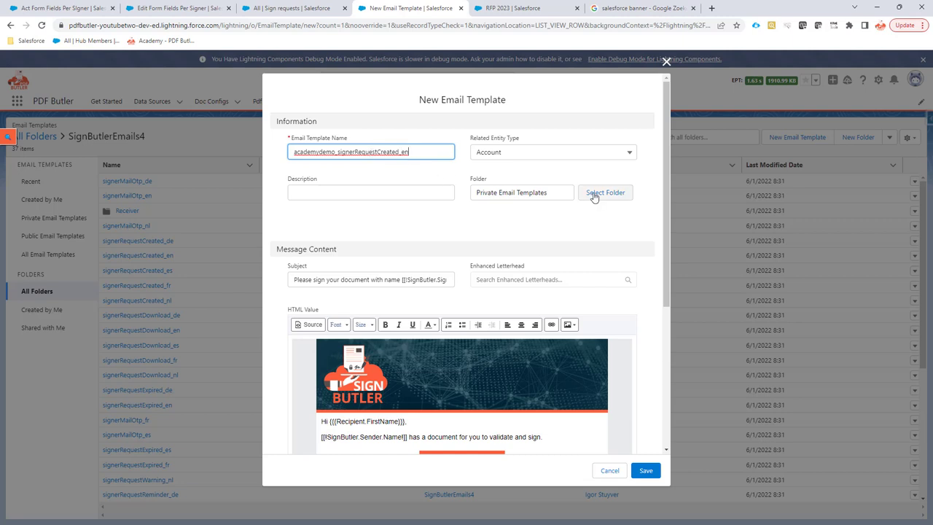
Step: Set the new template's folder to Academy
left_click(505, 195)
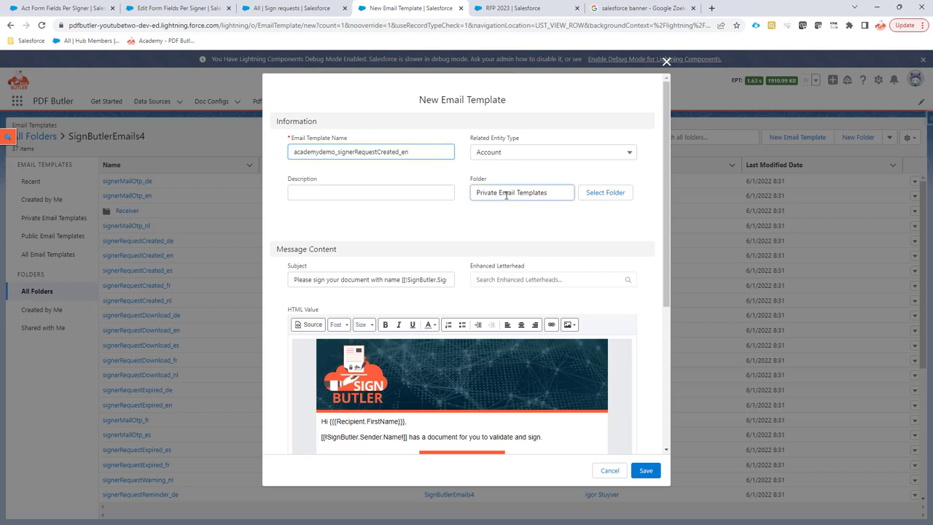
left_click(600, 191)
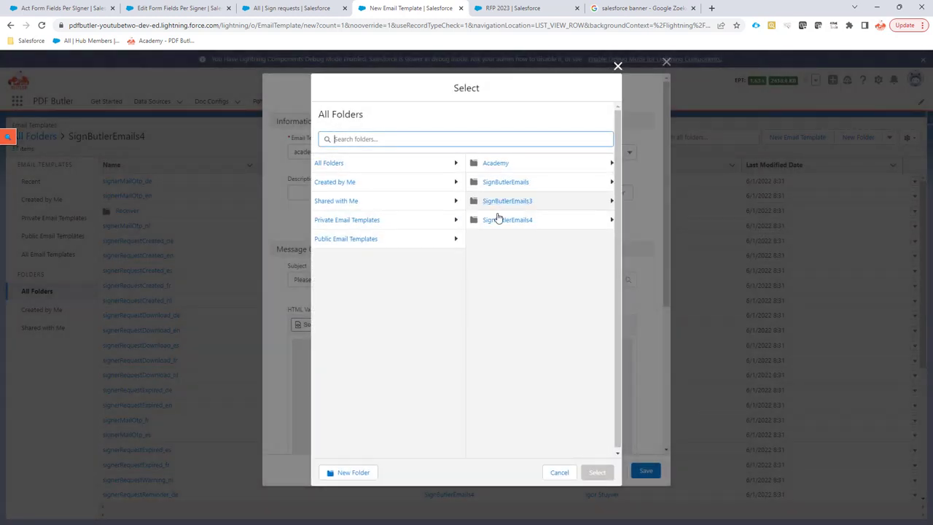
left_click(494, 164)
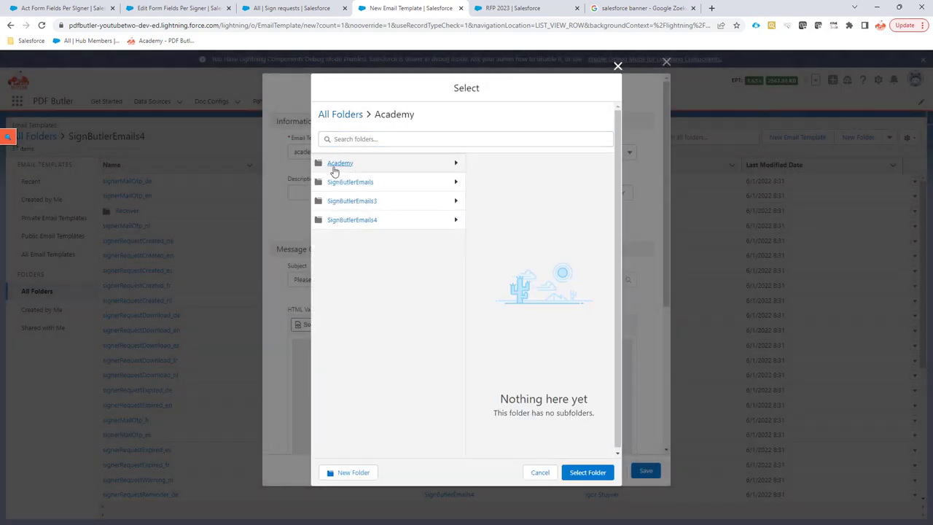
left_click(583, 472)
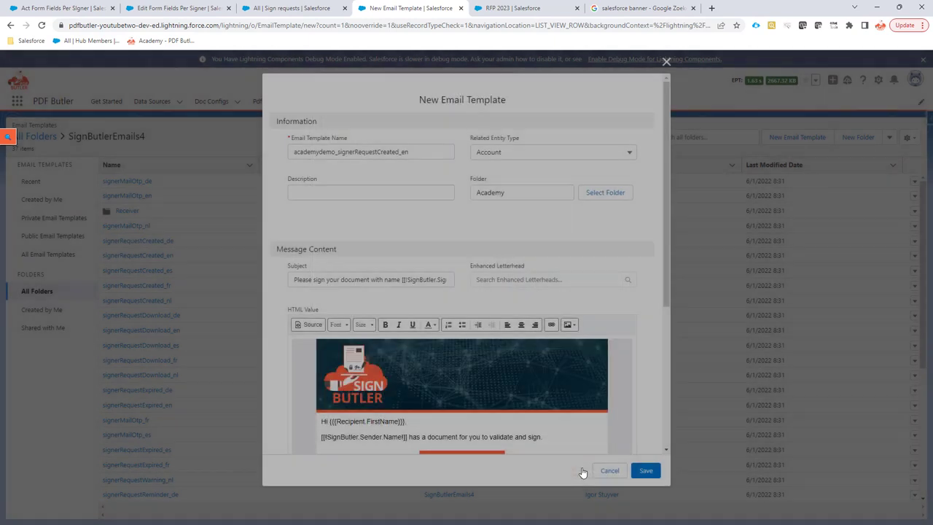
Step: Set the template's related entity type to Opportunity and save the new email template
left_click(503, 153)
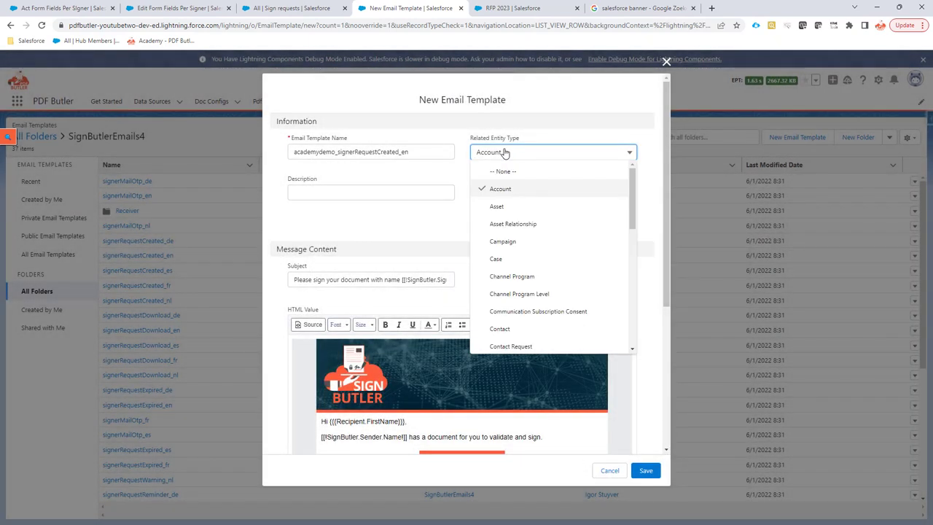
scroll(510, 175, "down", 3)
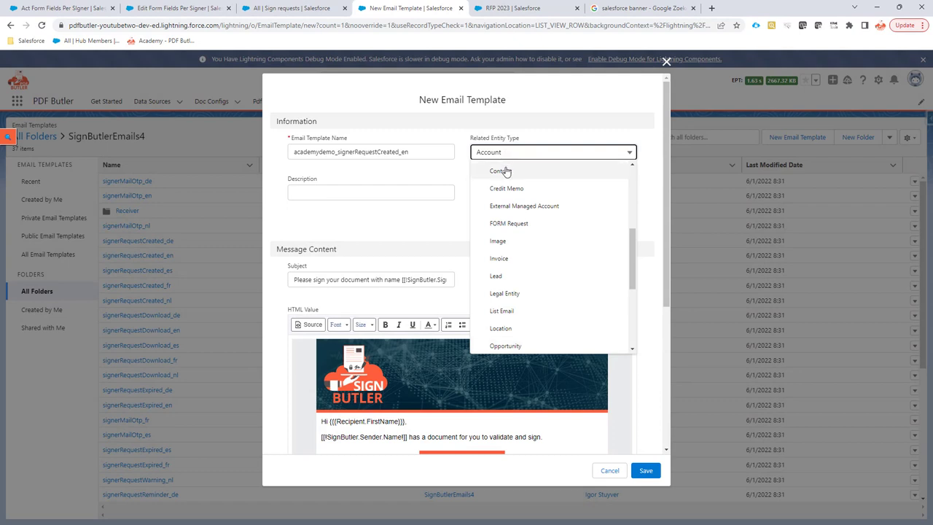
left_click(521, 348)
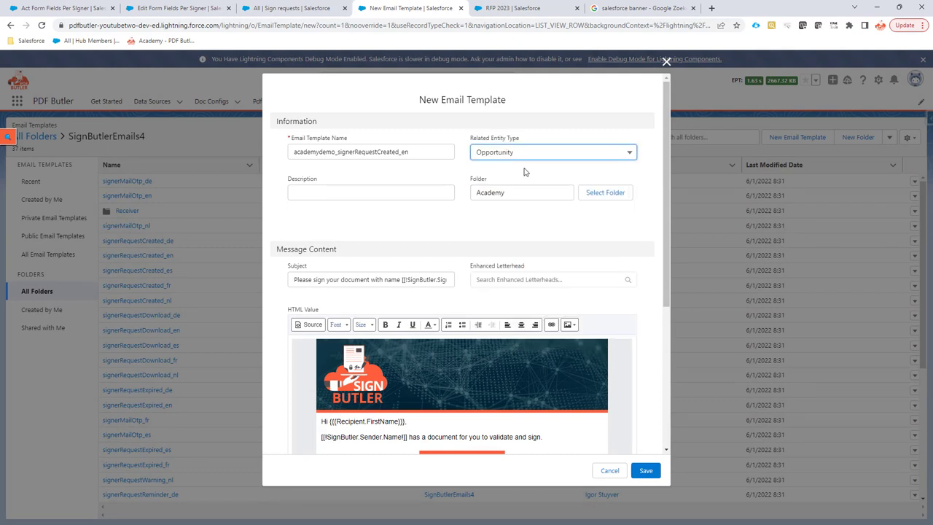
left_click(291, 278)
left_click_drag(291, 278, 311, 279)
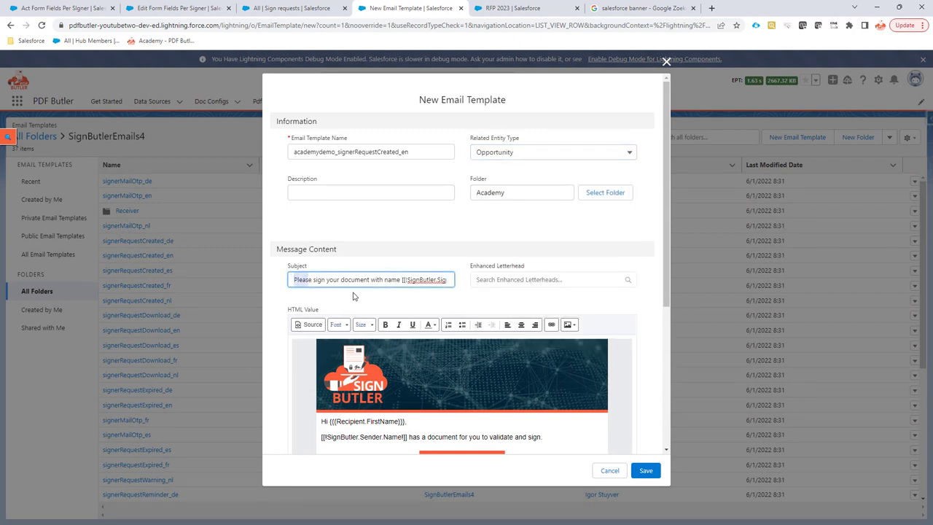
left_click(645, 470)
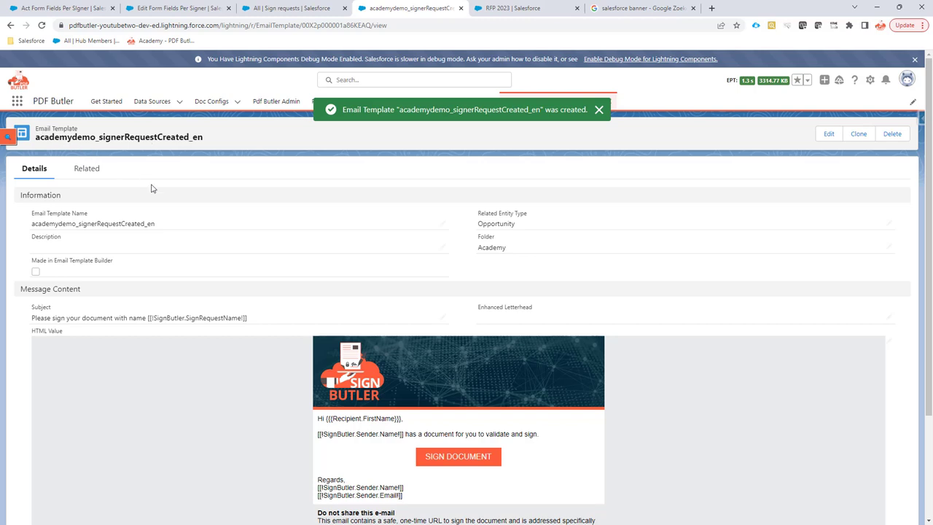
Step: Open the saved template's HTML value for editing and select the SIGN Butler header banner image
scroll(227, 248, "down", 1)
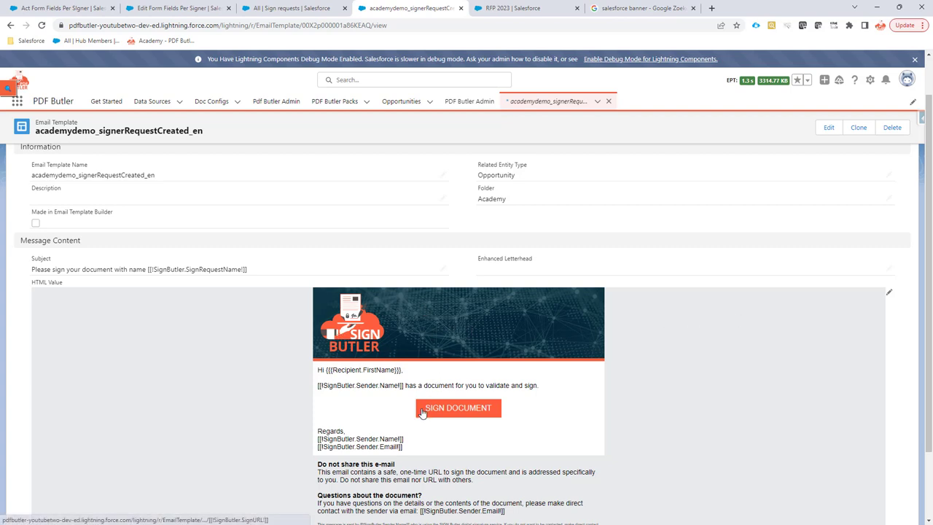
left_click(889, 294)
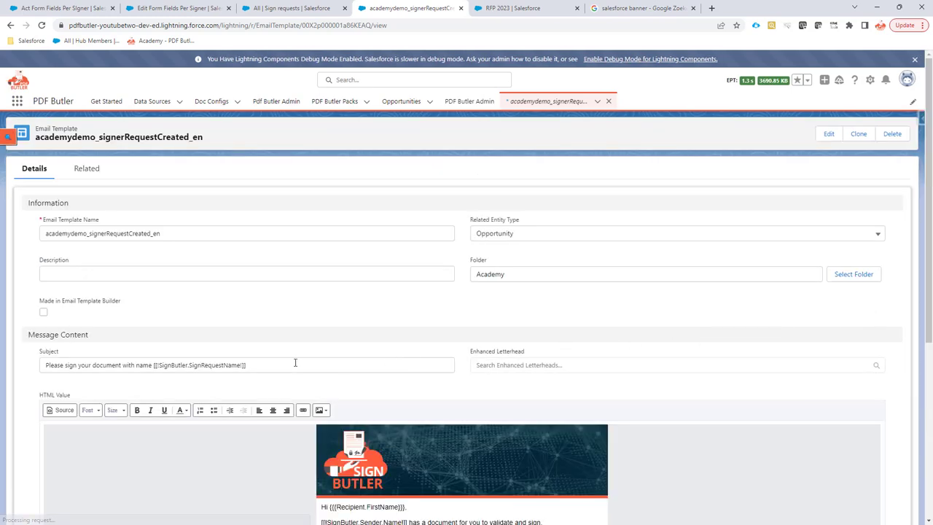
scroll(290, 362, "down", 2)
scroll(375, 362, "down", 2)
scroll(376, 361, "down", 1)
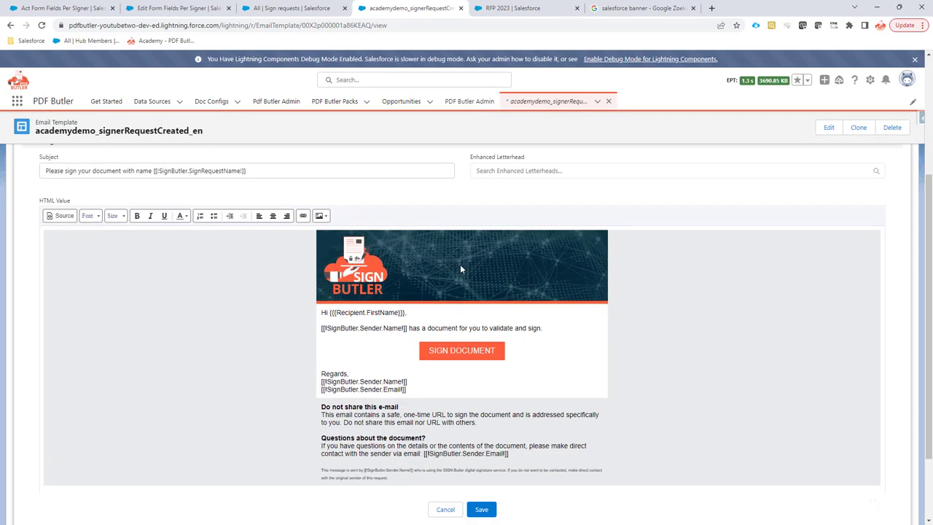
left_click(460, 263)
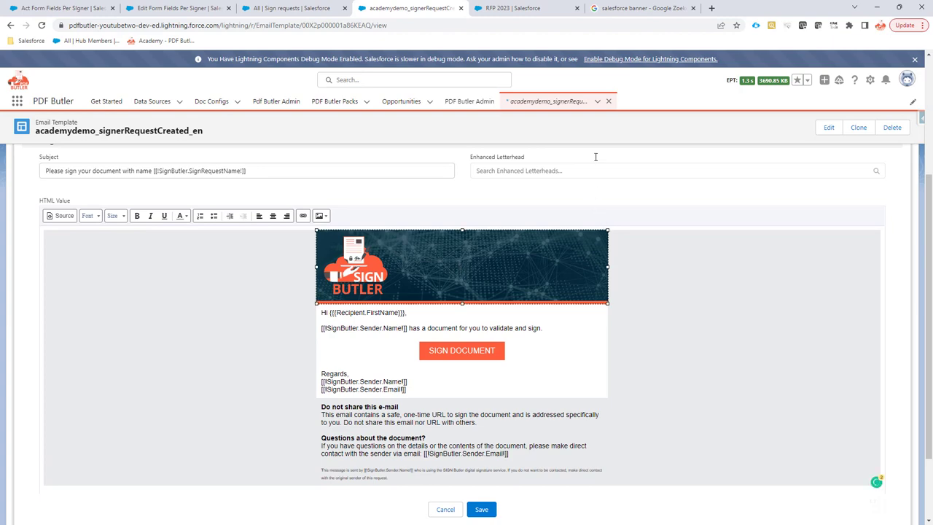
Step: Switch to the Google image results for salesforce banner and open the Lightning in a Box banner's source page in a new tab
left_click(615, 9)
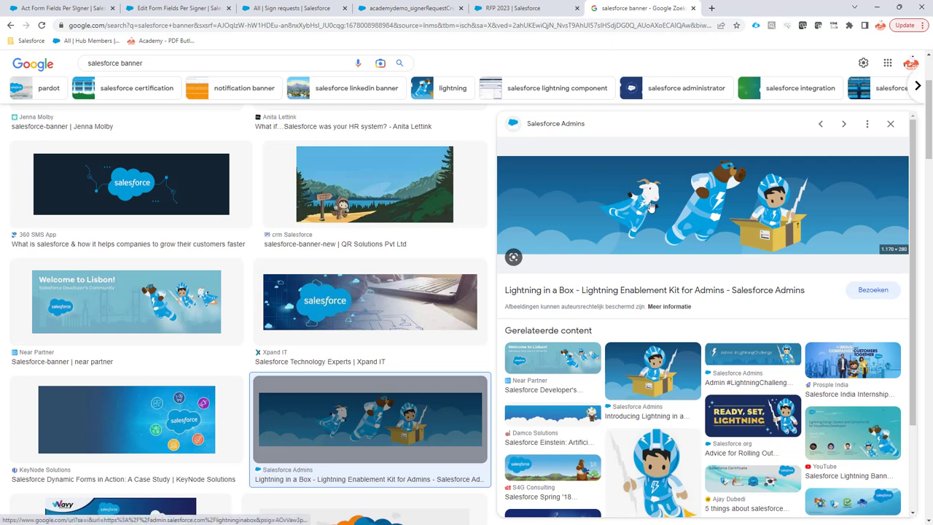
right_click(650, 208)
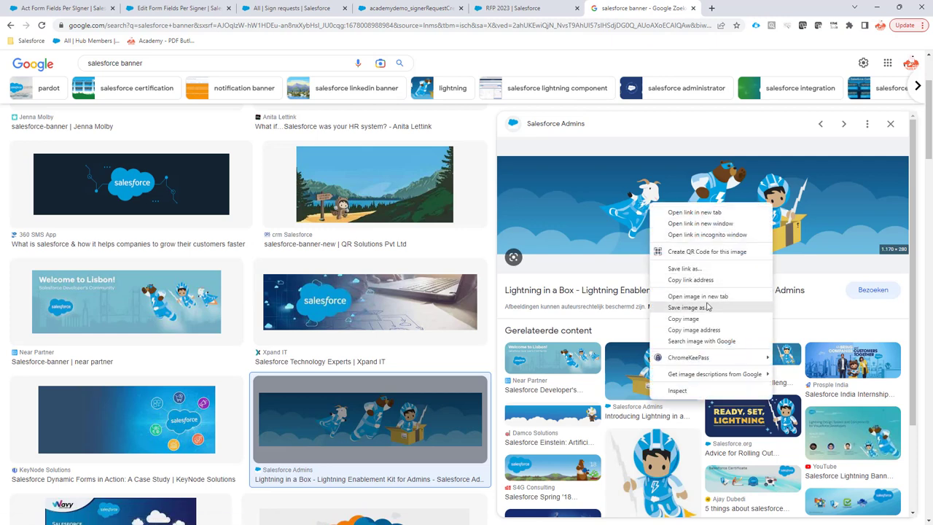
left_click(692, 212)
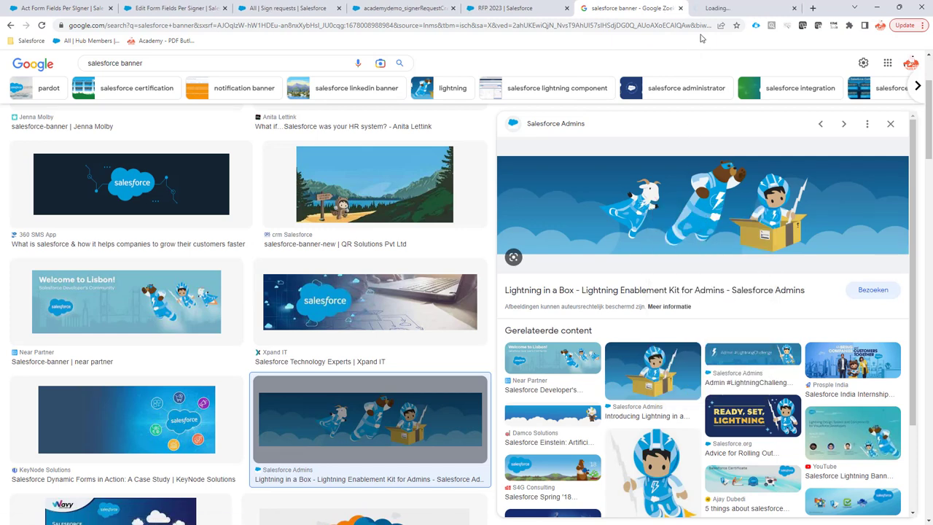
left_click(712, 10)
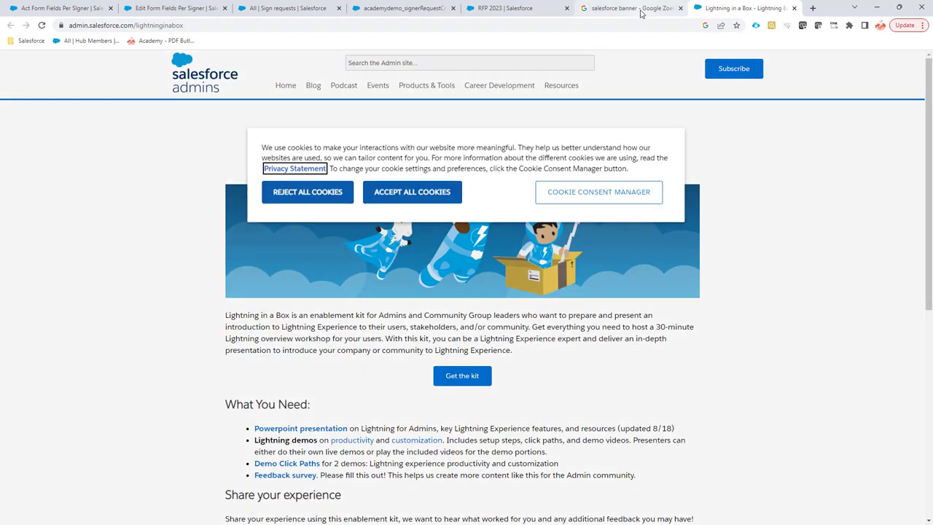
Step: Copy the Lightning in a Box banner's link address from the image results and load it in the source page's tab
left_click(633, 9)
right_click(673, 204)
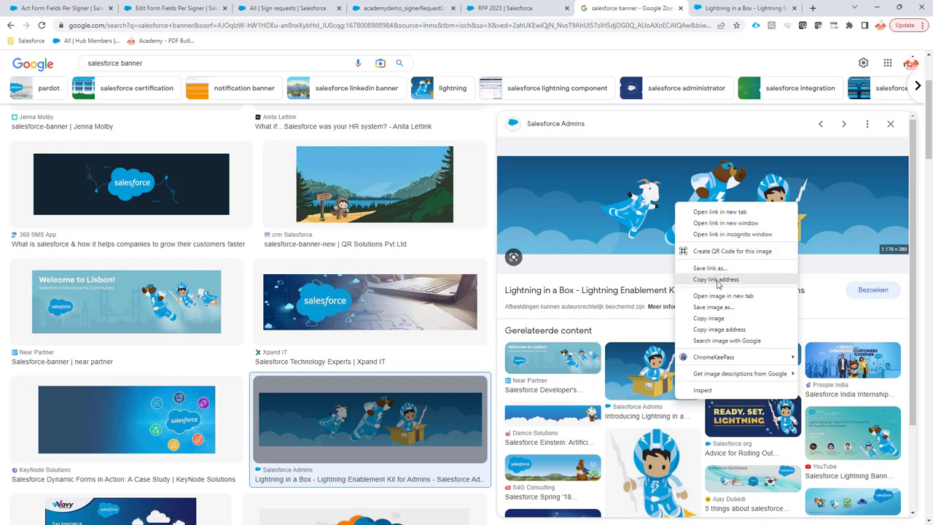
left_click(716, 279)
left_click(742, 8)
left_click(663, 28)
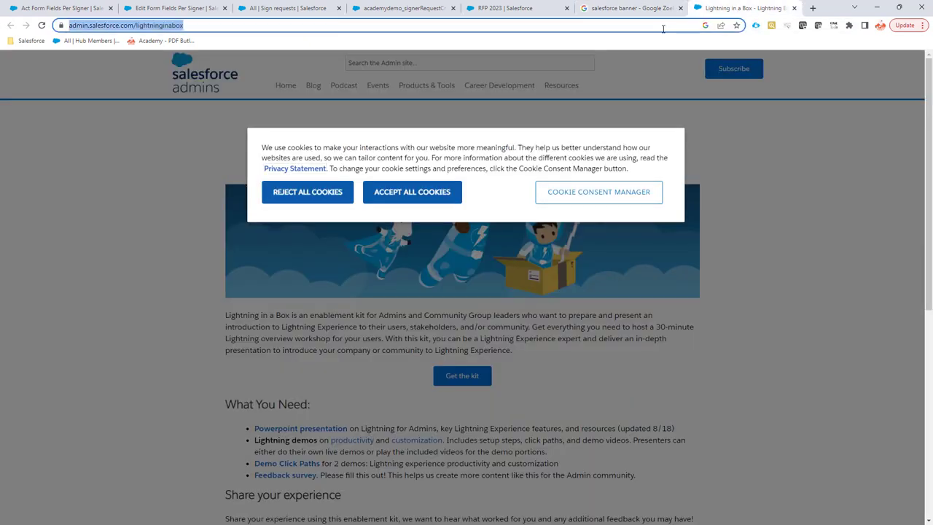
key("ctrl+v")
key("Tab")
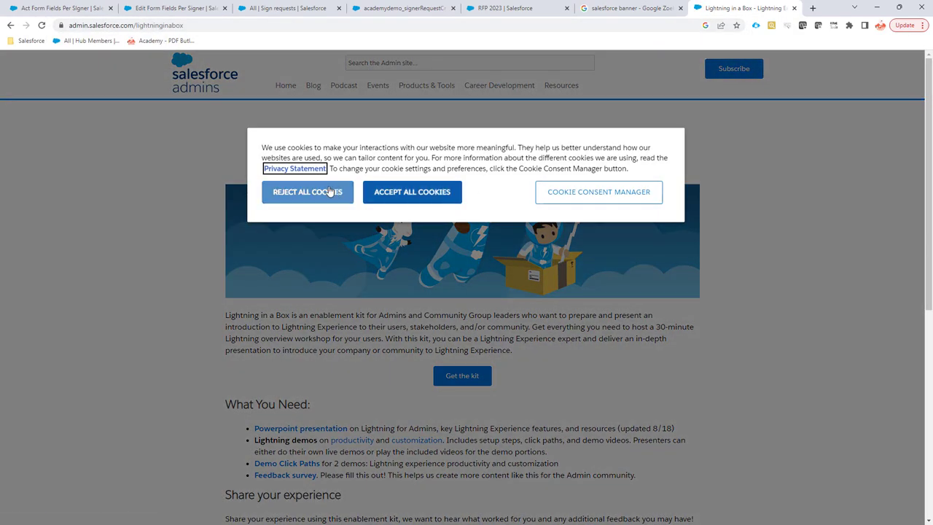
Step: Reject the cookies on the Lightning in a Box page, then copy the banner's image address and open it in the same tab
left_click(329, 191)
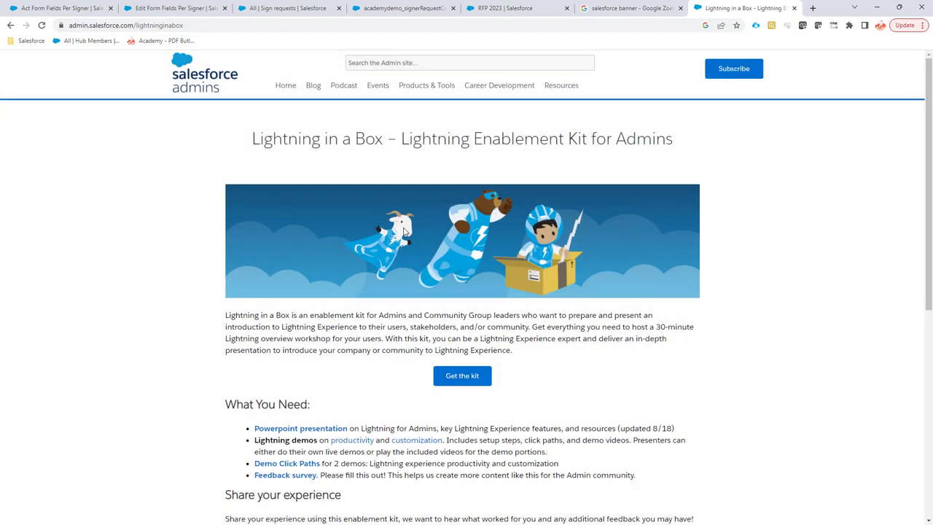
right_click(404, 232)
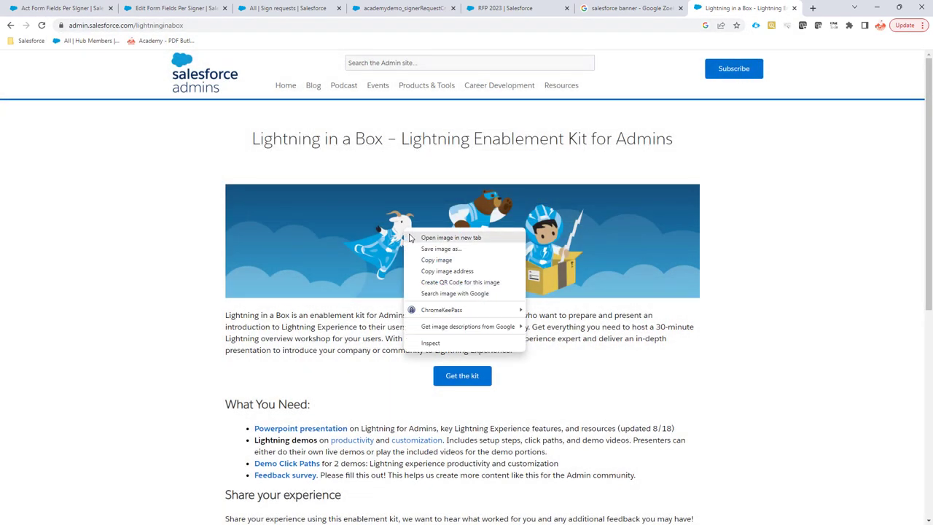
left_click(465, 271)
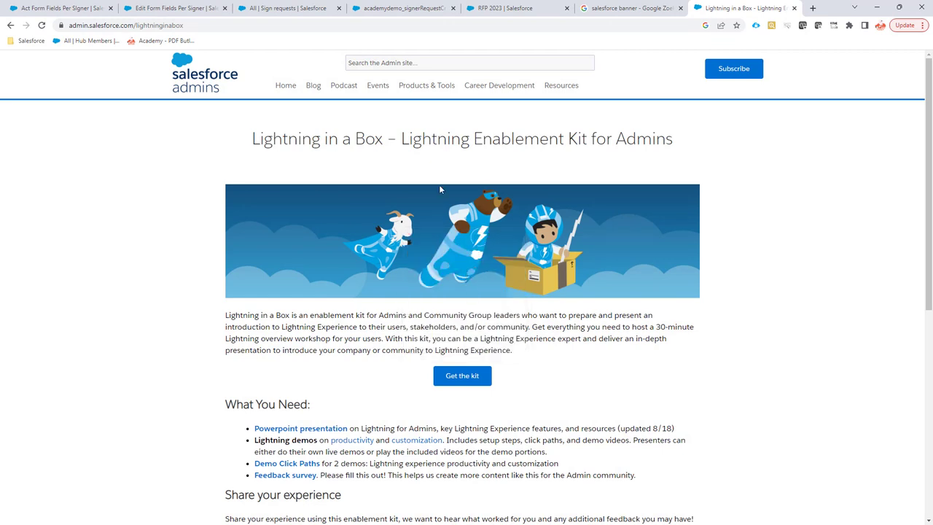
left_click(356, 27)
key("ctrl+v")
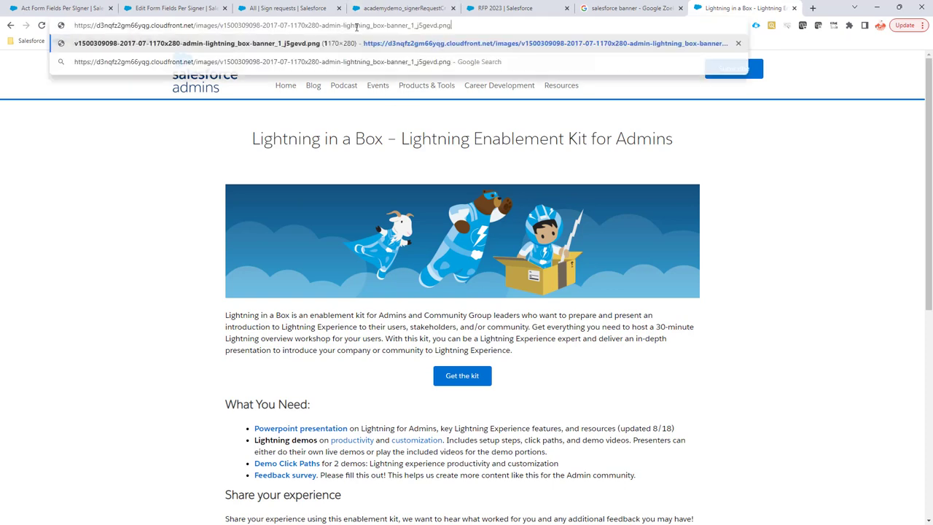
key("Return")
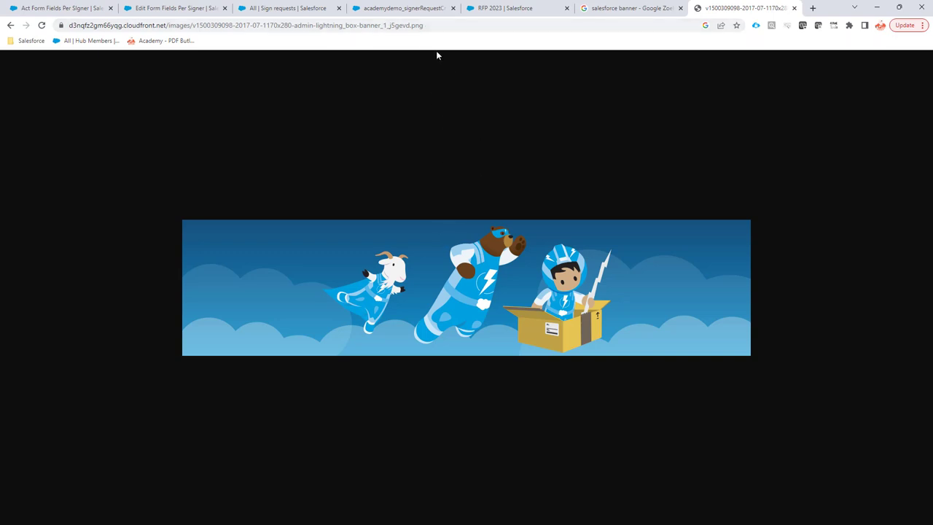
Step: Replace the template's selected header banner with the web image from the copied address, using the description "Salesforce cool banner"
left_click(432, 25)
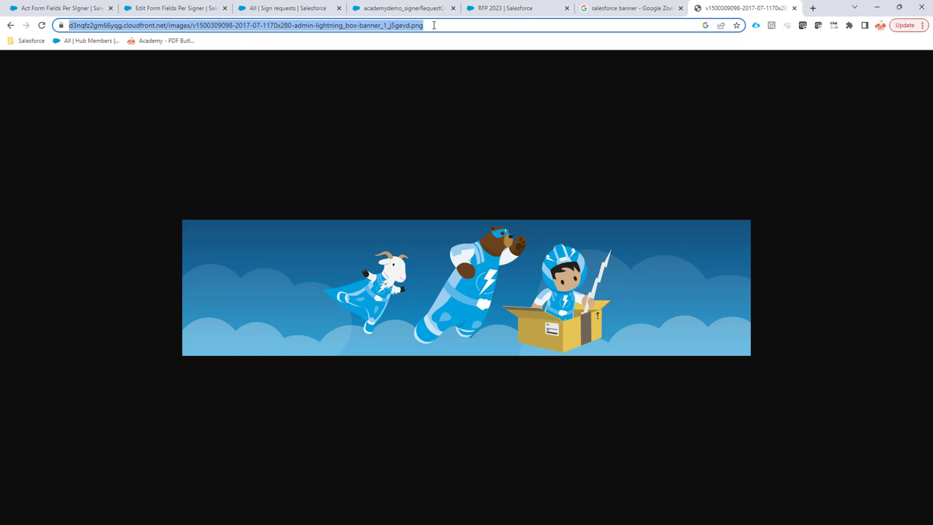
left_click(386, 8)
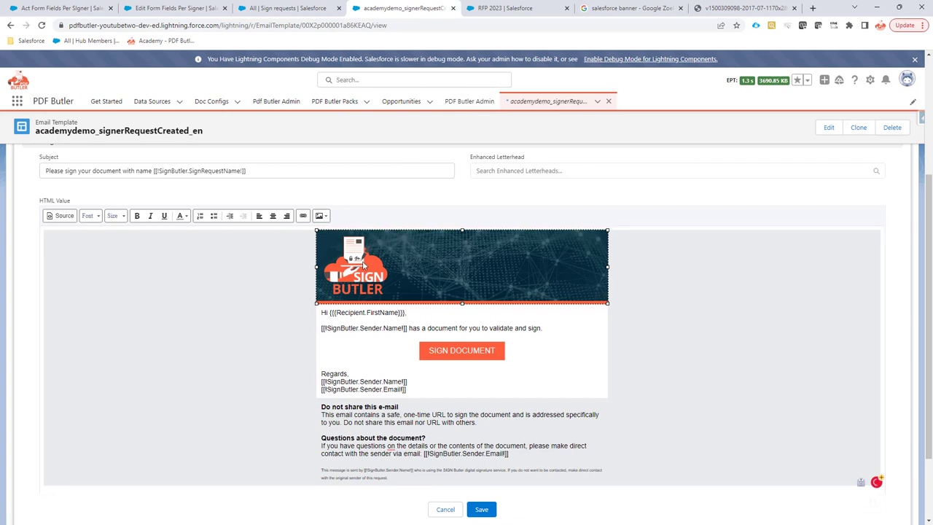
left_click(322, 215)
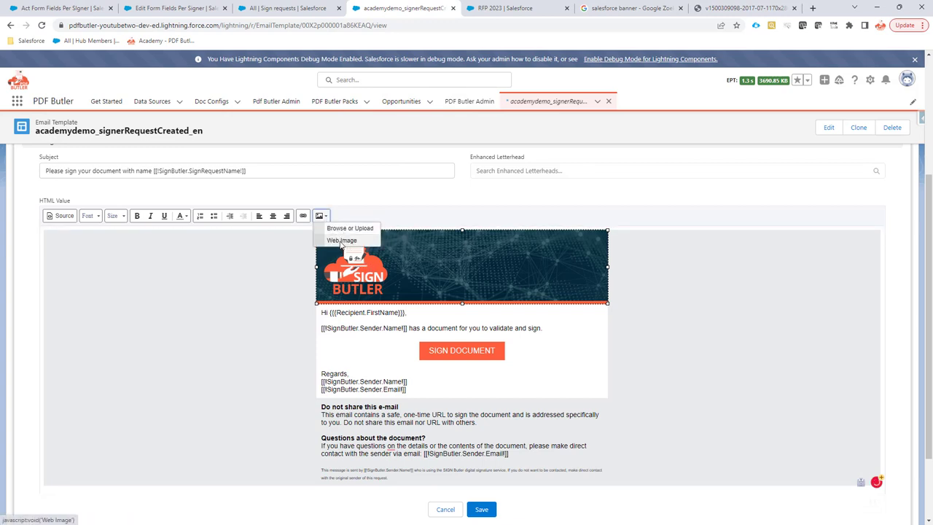
left_click(341, 241)
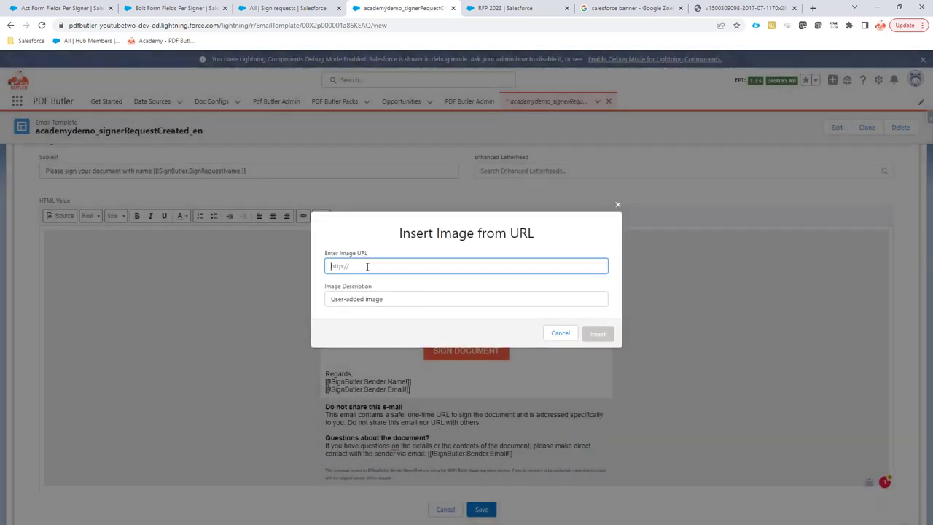
key("ctrl+v")
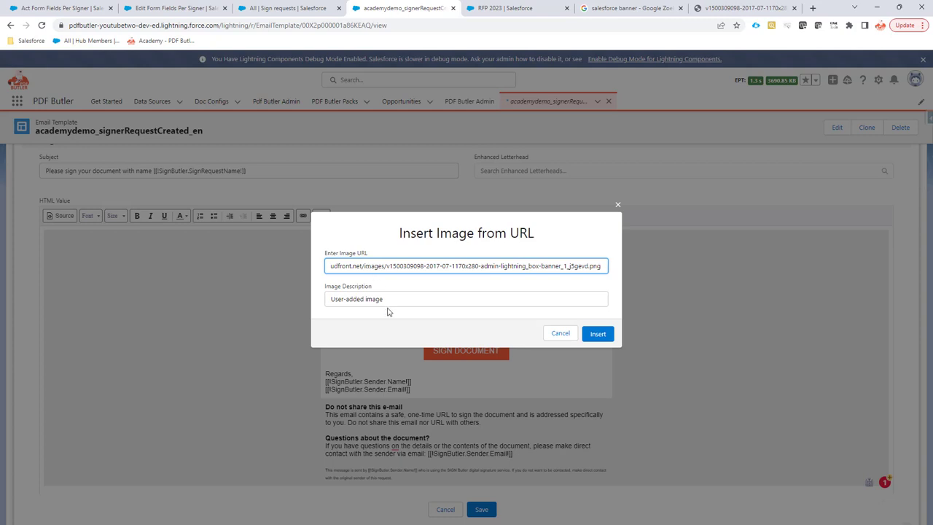
left_click_drag(388, 304, 324, 295)
type("S")
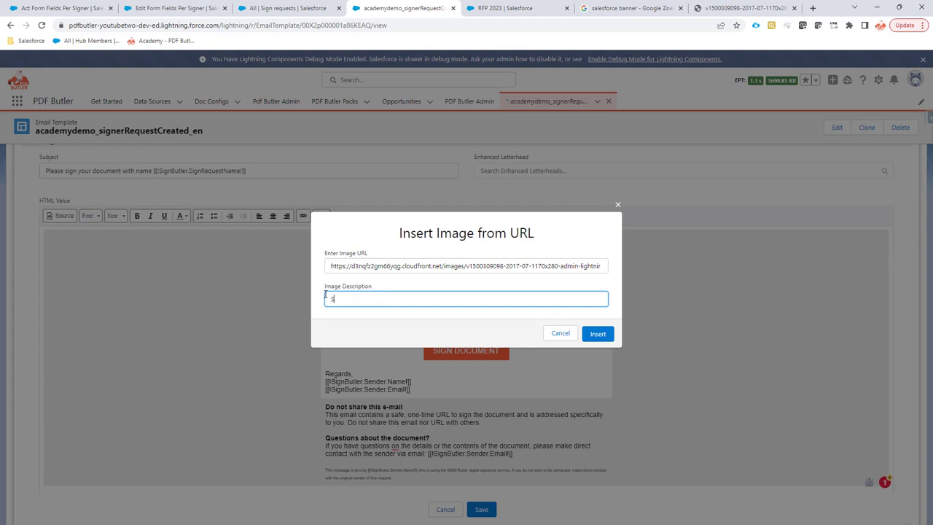
type("alesforce cool banner")
left_click(605, 336)
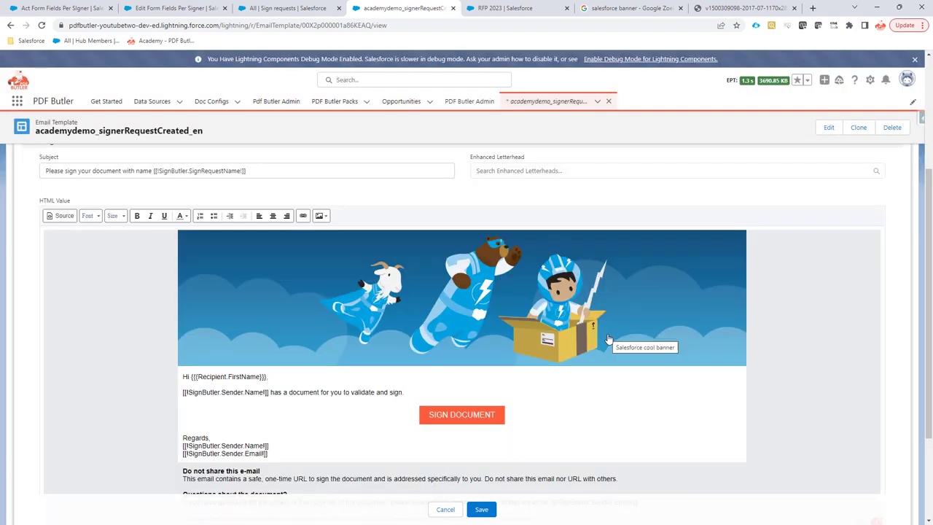
Step: Add the line "This is a custom email." below the sentence about the document to validate and sign
scroll(597, 304, "down", 1)
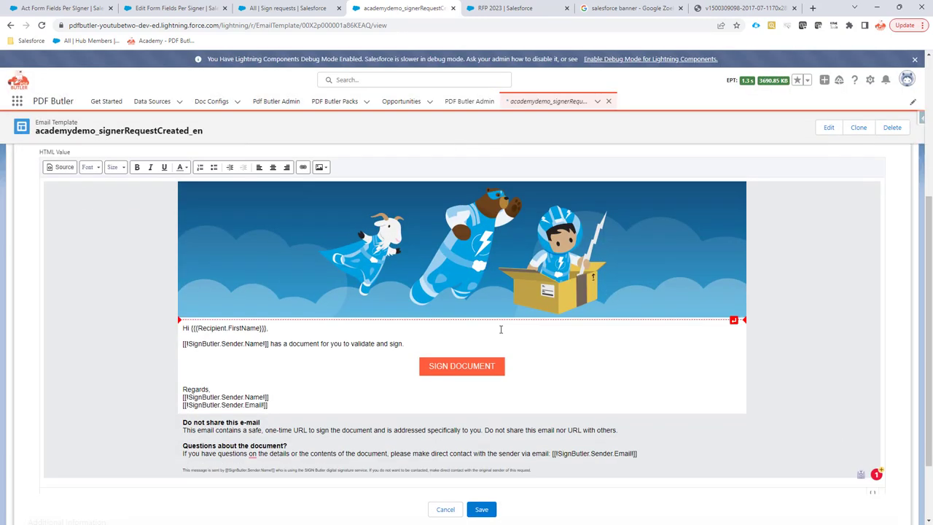
left_click(424, 341)
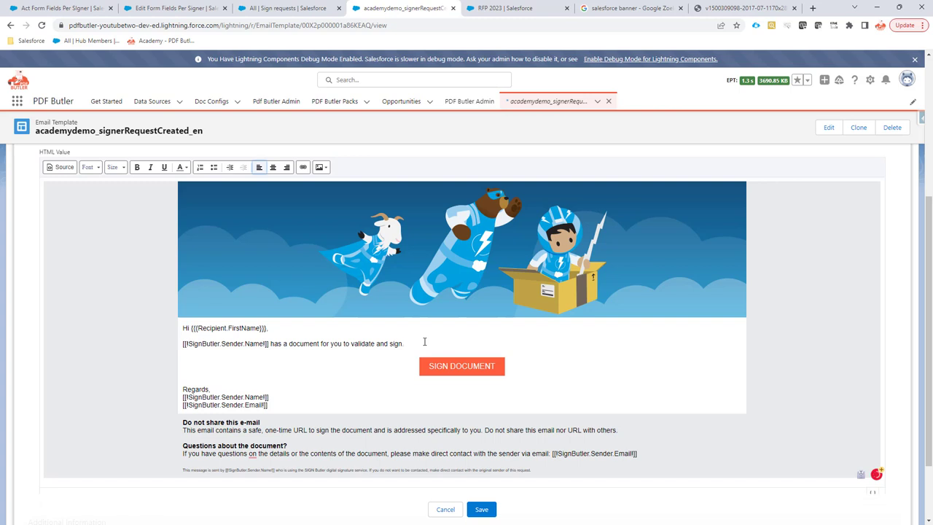
key("Return")
type("This is a custom email")
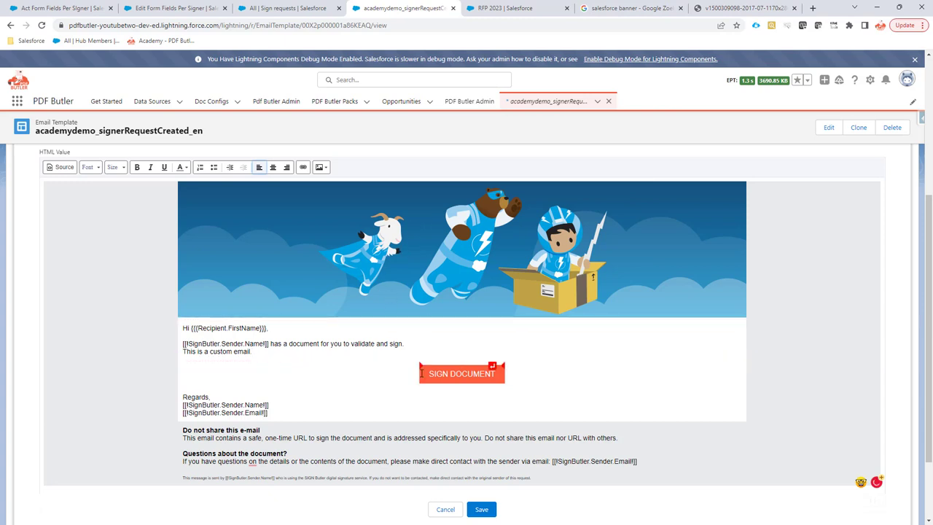
Step: Pick the blue #2D7BA9 from the banner image in its browser tab with the ColorZilla colour picker
left_click(737, 8)
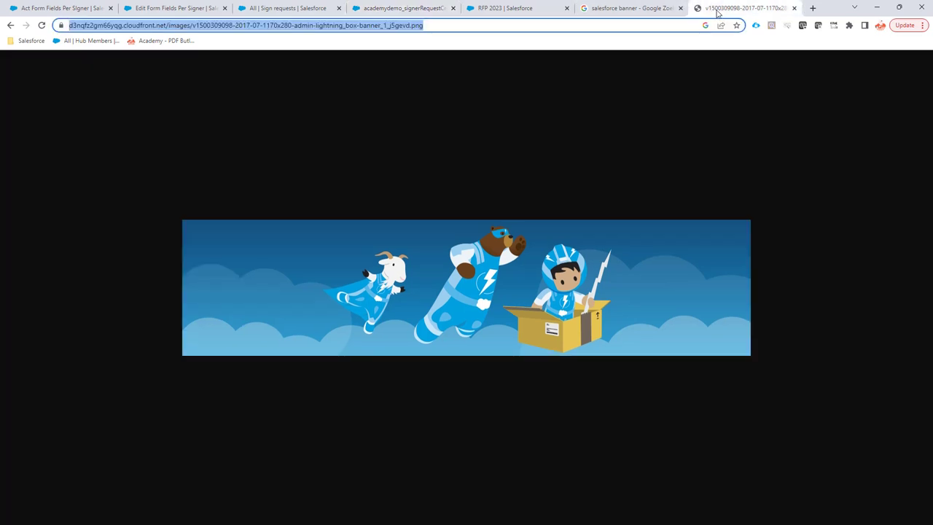
left_click(849, 29)
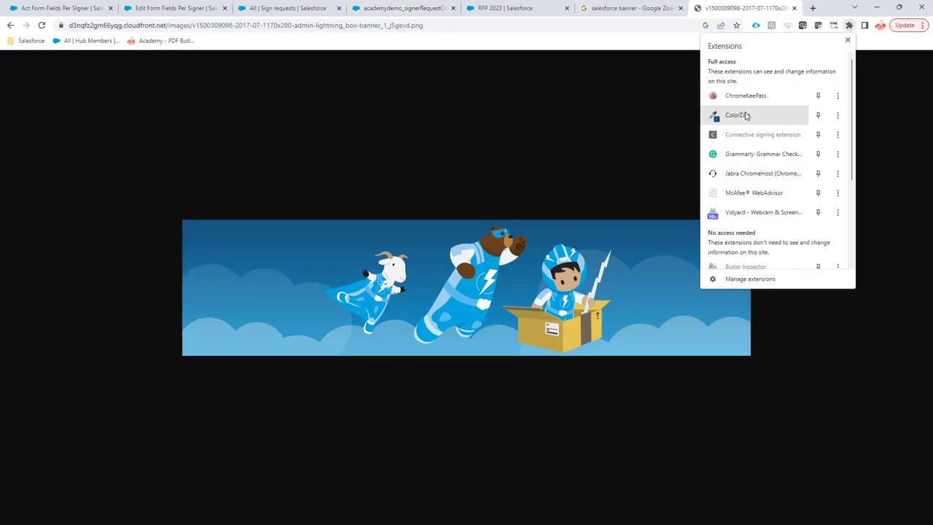
left_click(740, 115)
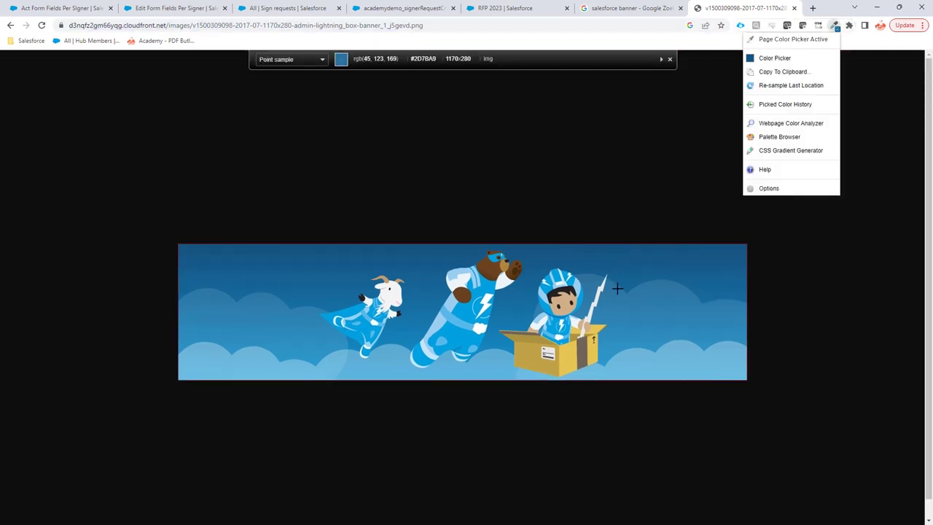
left_click(655, 300)
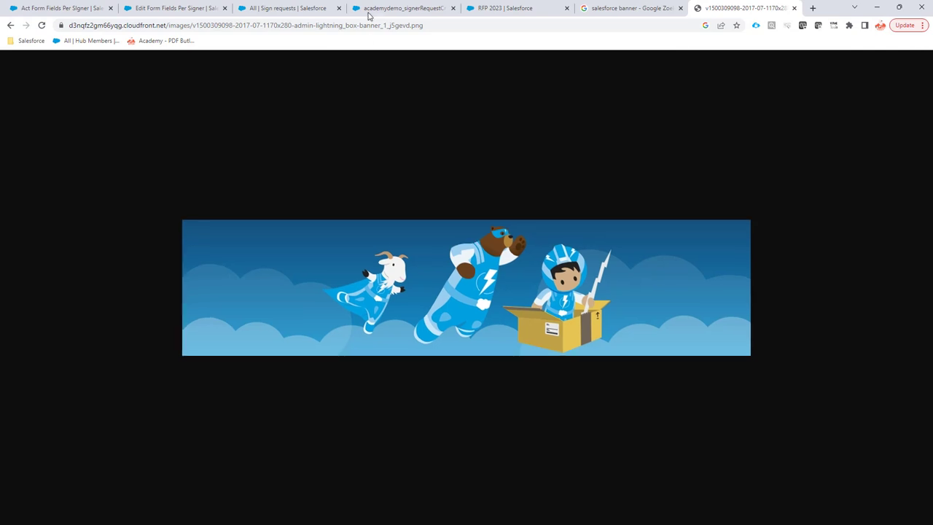
Step: In the template's HTML source, set the SIGN DOCUMENT button's border and background colours to #2D7BA9, and try to save the template
left_click(486, 9)
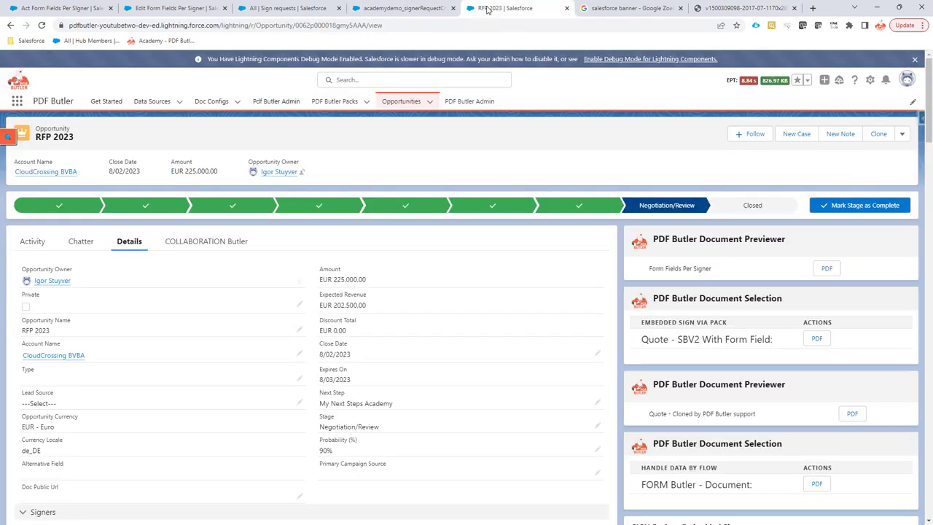
left_click(422, 9)
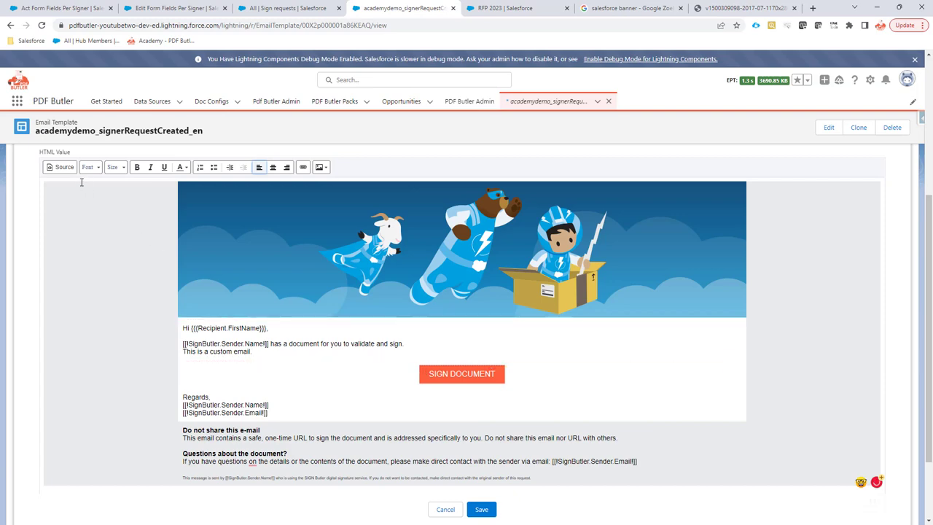
left_click(64, 167)
scroll(384, 331, "down", 4)
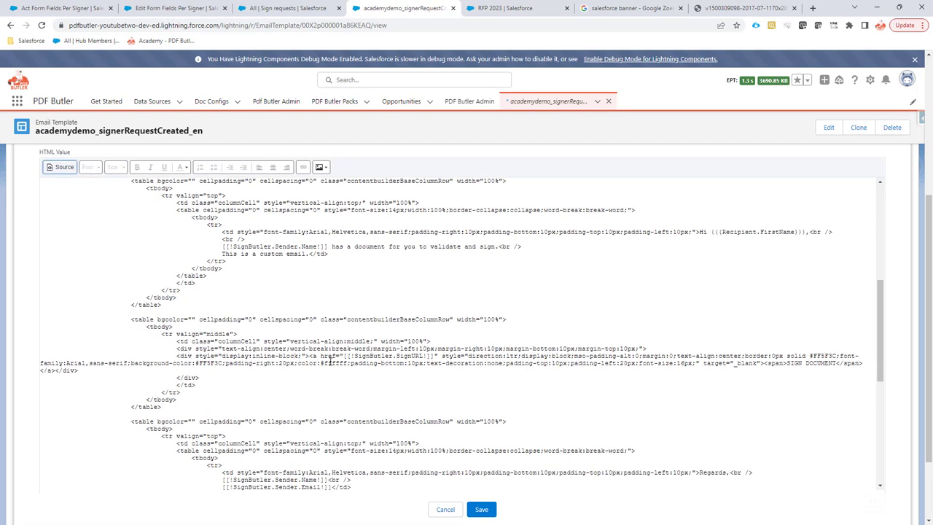
left_click_drag(344, 356, 433, 352)
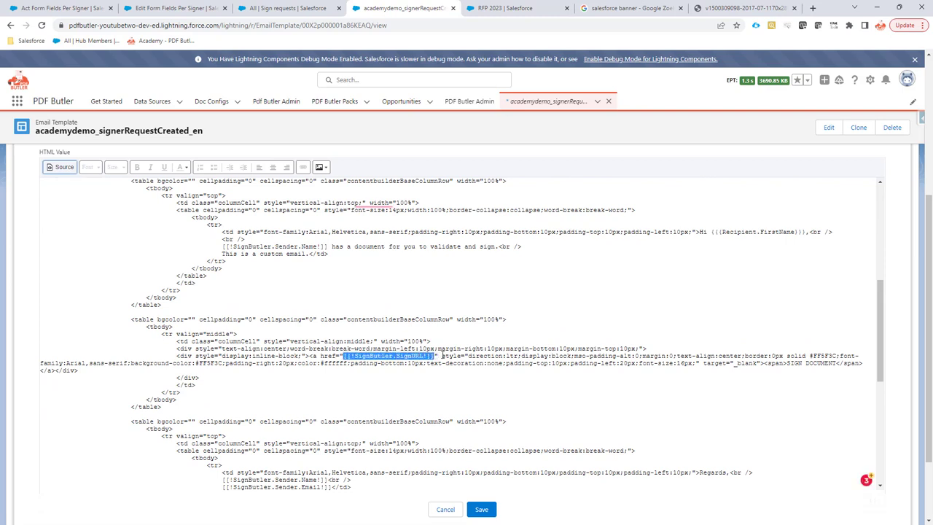
double_click(817, 355)
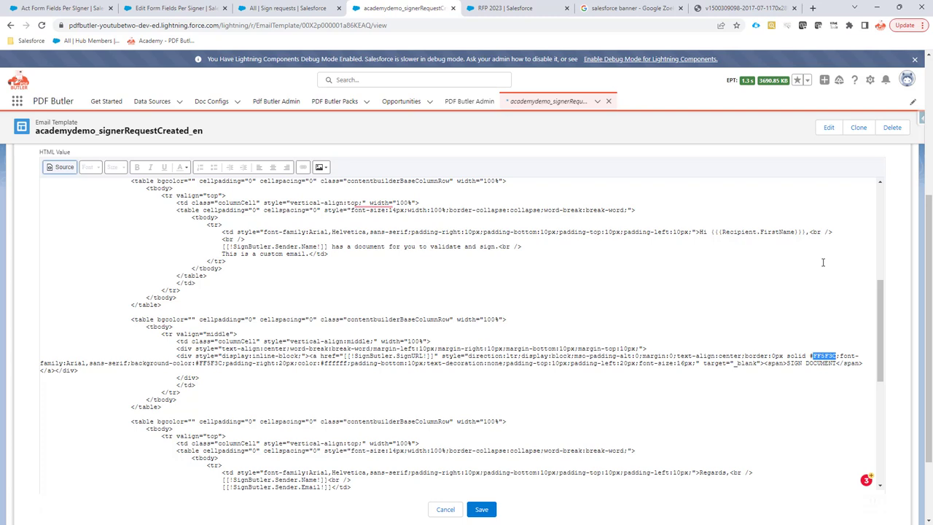
key("BackSpace")
key("ctrl+v")
left_click_drag(195, 363, 222, 364)
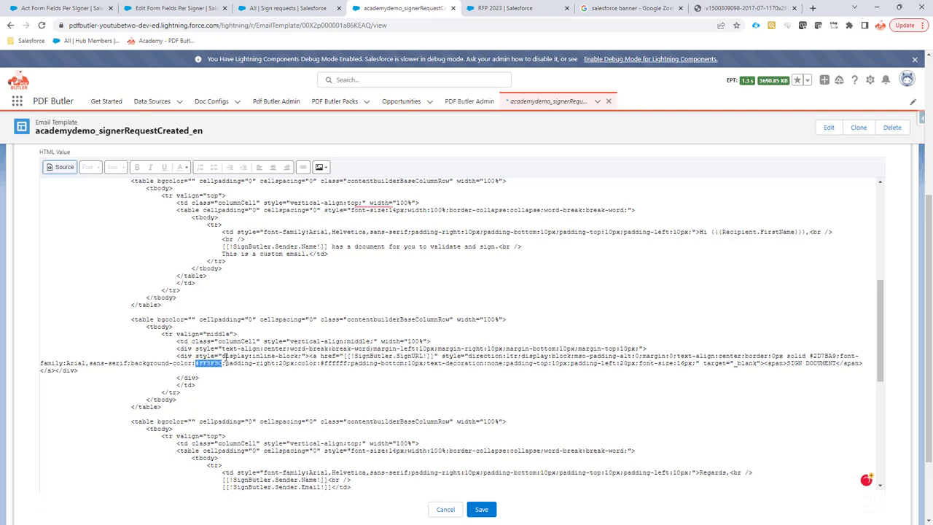
key("ctrl+v")
left_click(61, 167)
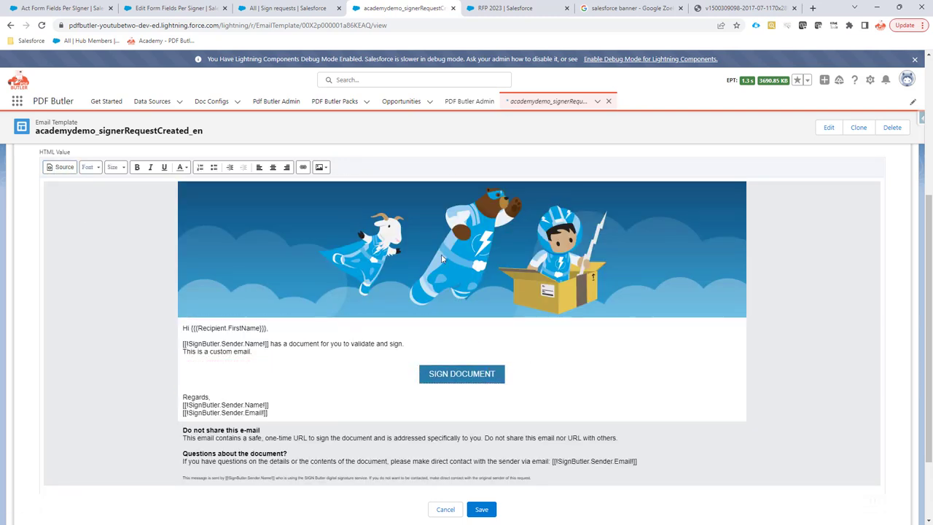
left_click(482, 509)
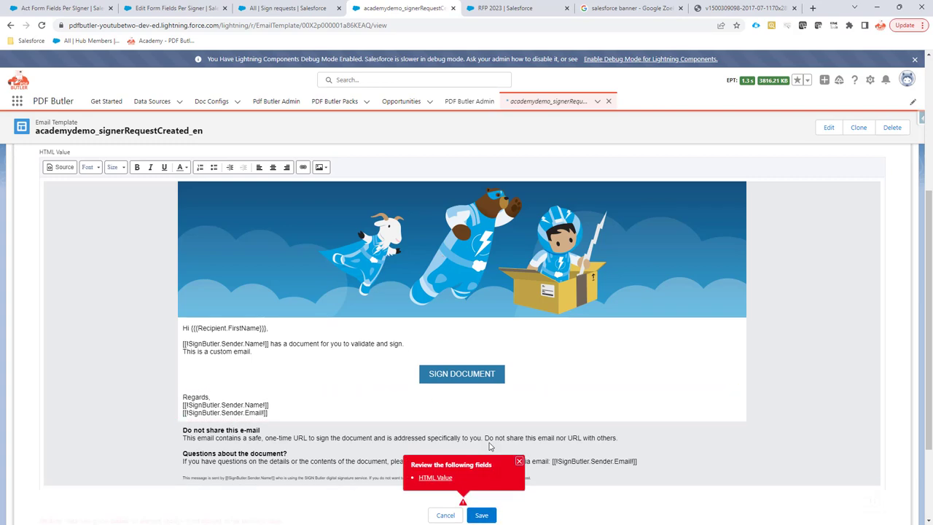
Step: Delete the grammarly-desktop-integration element after the closing body tag in the template's HTML source
left_click(58, 168)
scroll(314, 312, "down", 10)
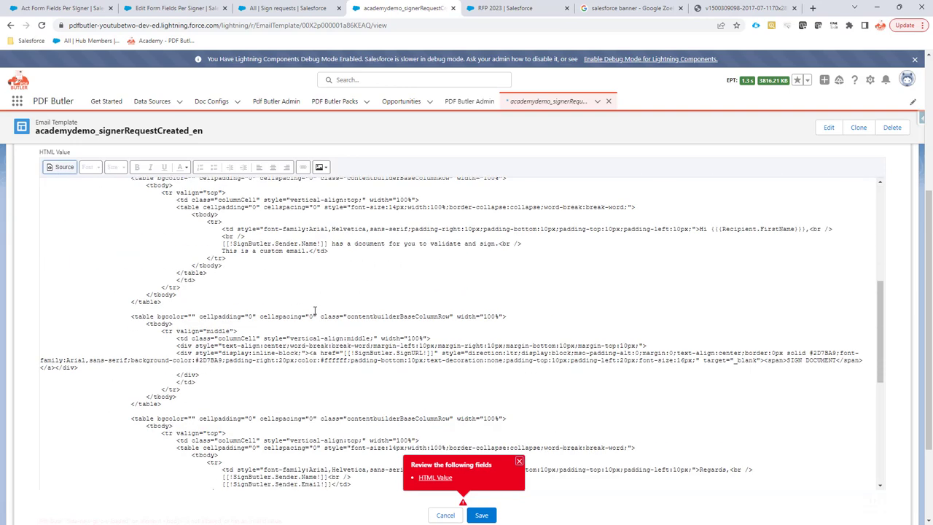
scroll(314, 310, "down", 1)
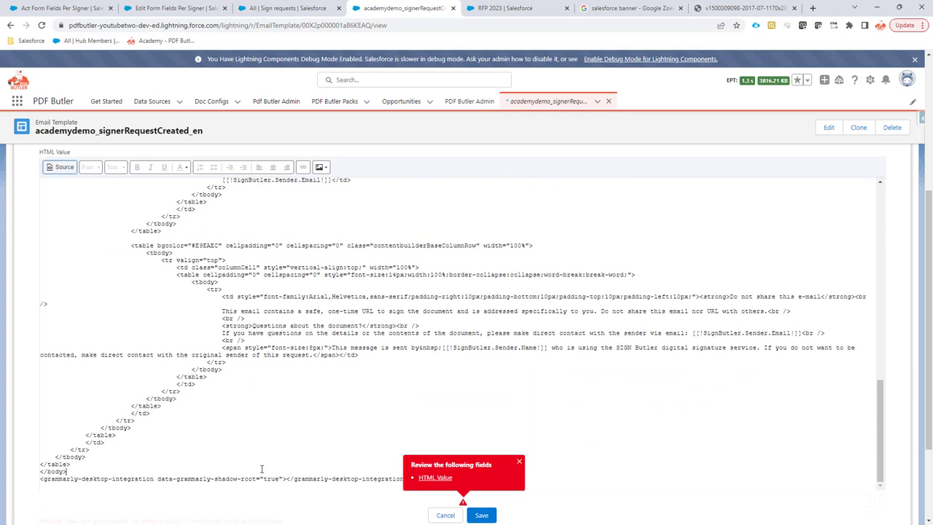
left_click_drag(261, 470, 495, 497)
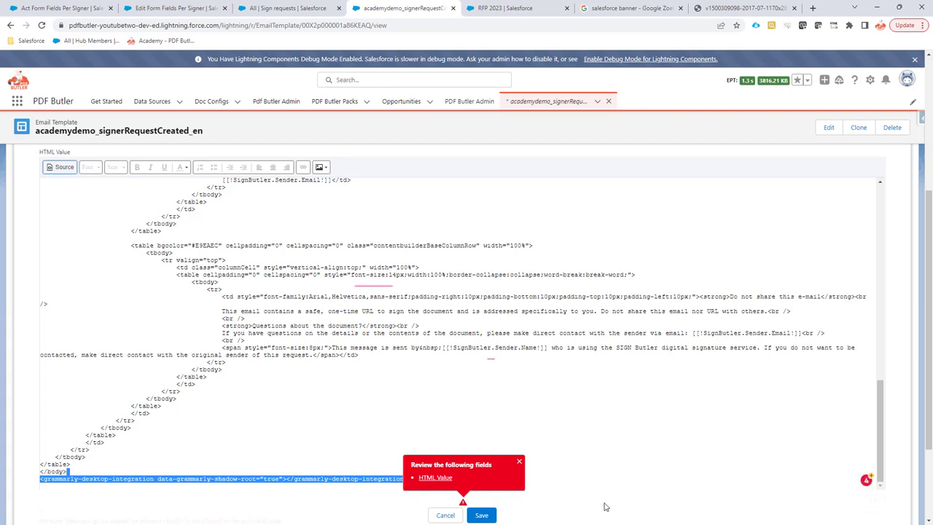
key("BackSpace")
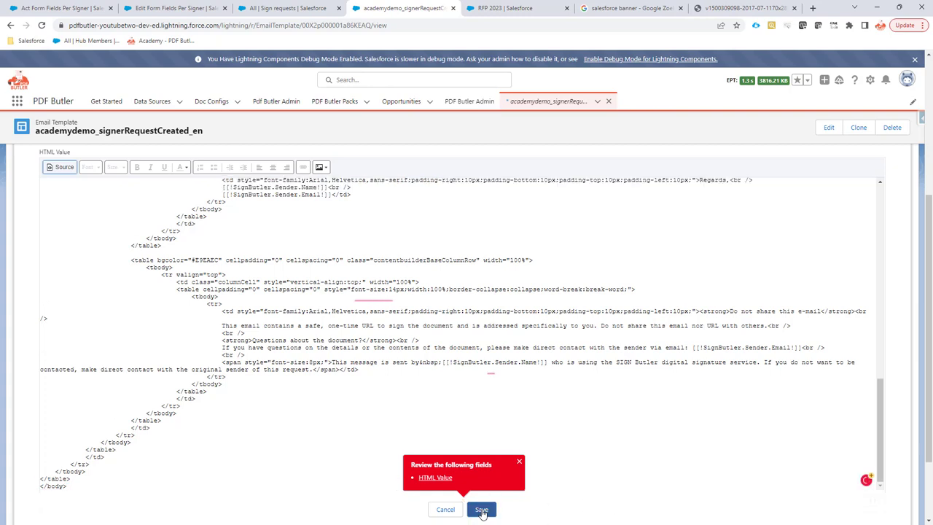
Step: Remove the data-new-gr-c-s-loaded="14.1098.0" attribute from the body tag and save the email template
scroll(293, 376, "up", 5)
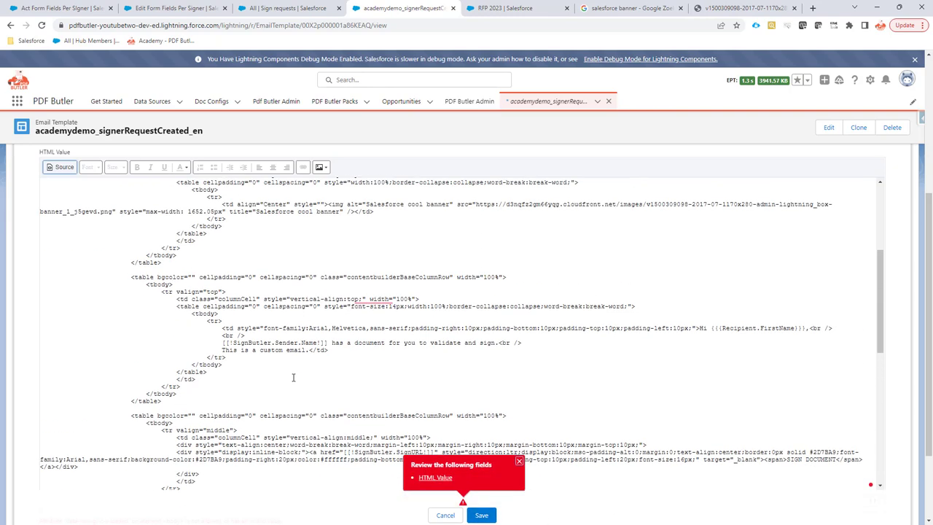
scroll(320, 368, "up", 5)
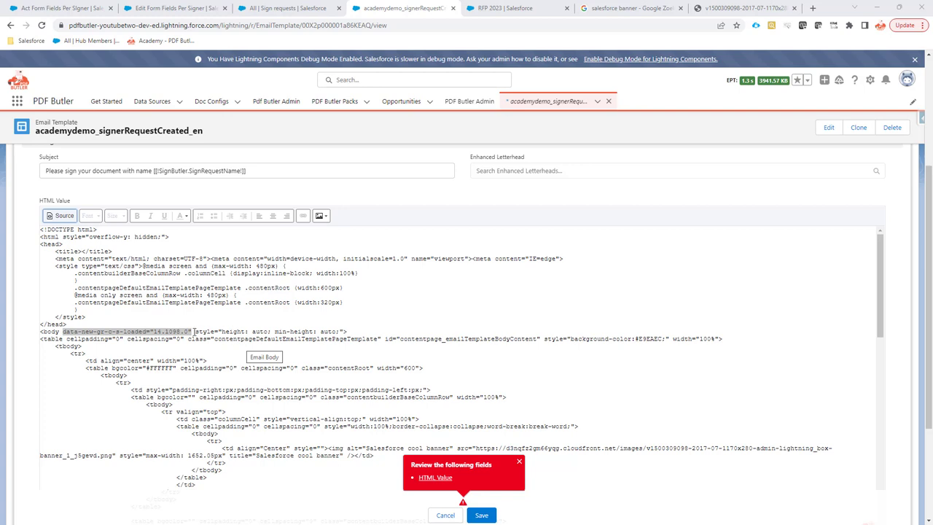
left_click(192, 331)
left_click_drag(192, 332, 63, 332)
key("BackSpace")
key("Delete")
left_click(483, 514)
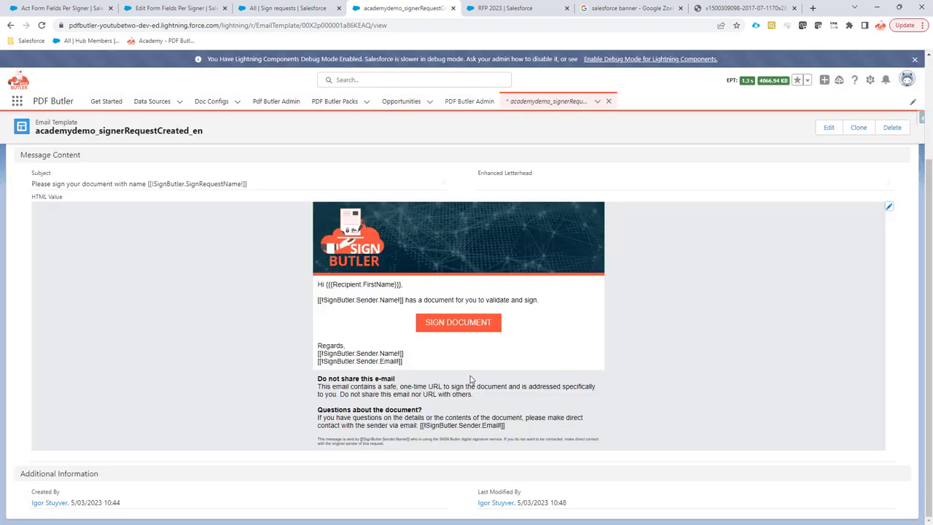
scroll(489, 330, "down", 1)
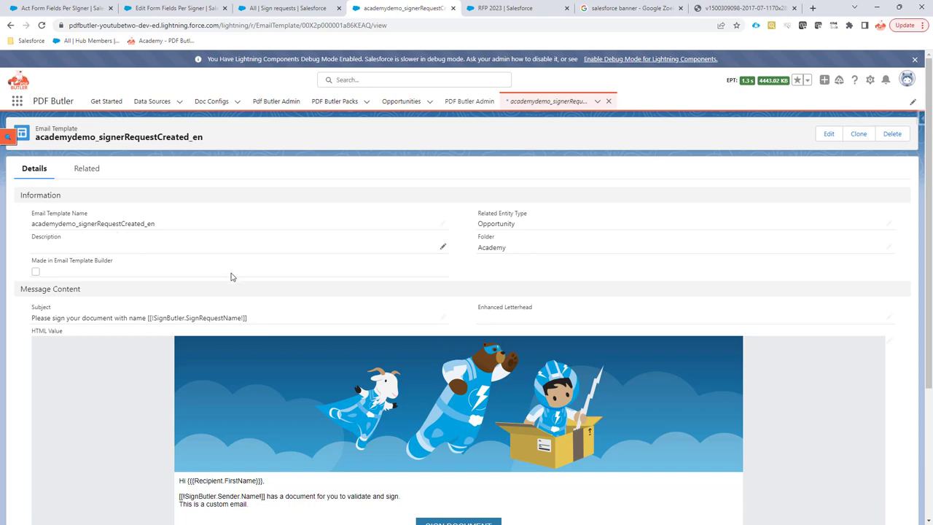
Step: Return to the SignButlerEmails4 folder and review its signer email templates for the different events and languages
left_click(11, 25)
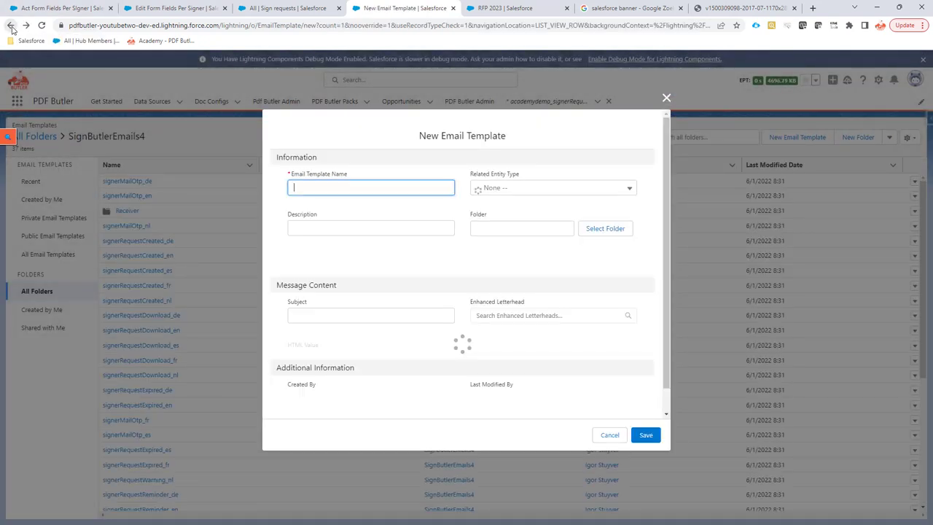
left_click(11, 25)
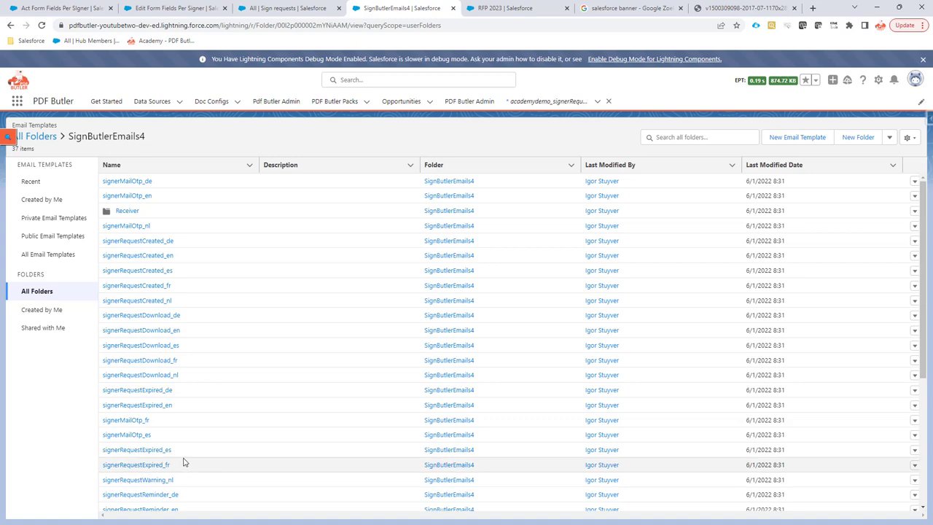
scroll(182, 456, "down", 1)
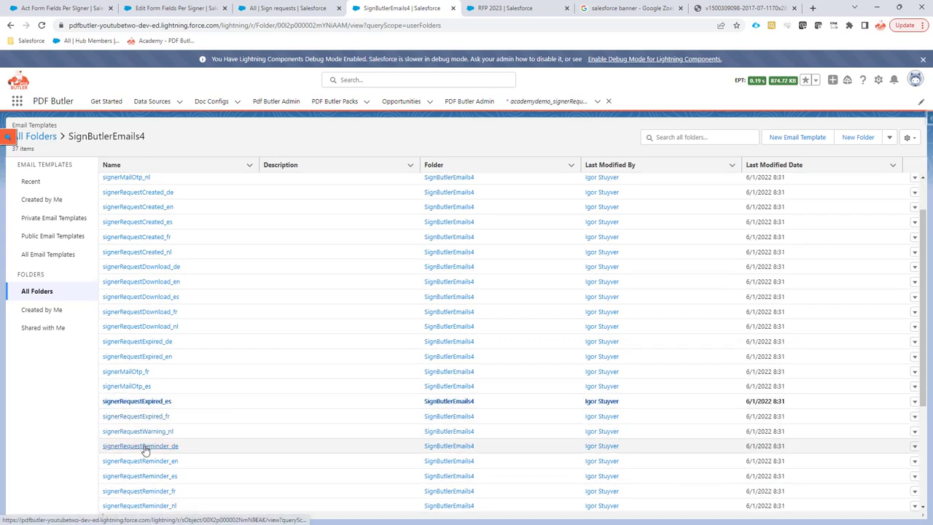
scroll(220, 422, "down", 1)
scroll(221, 423, "down", 3)
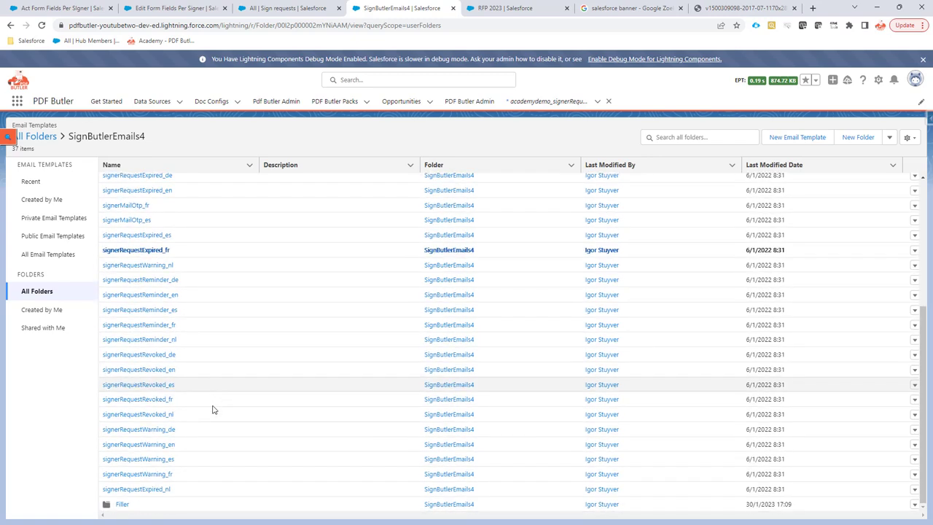
scroll(196, 383, "up", 2)
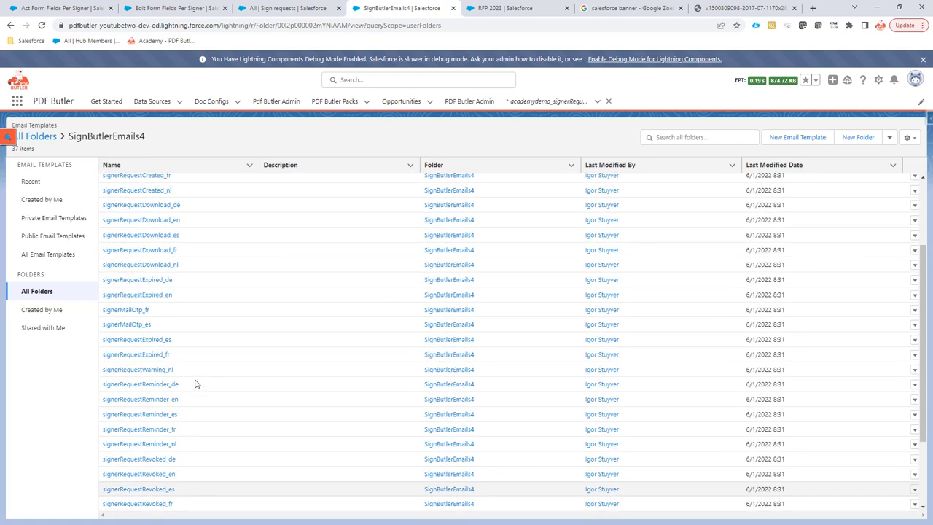
scroll(242, 378, "up", 2)
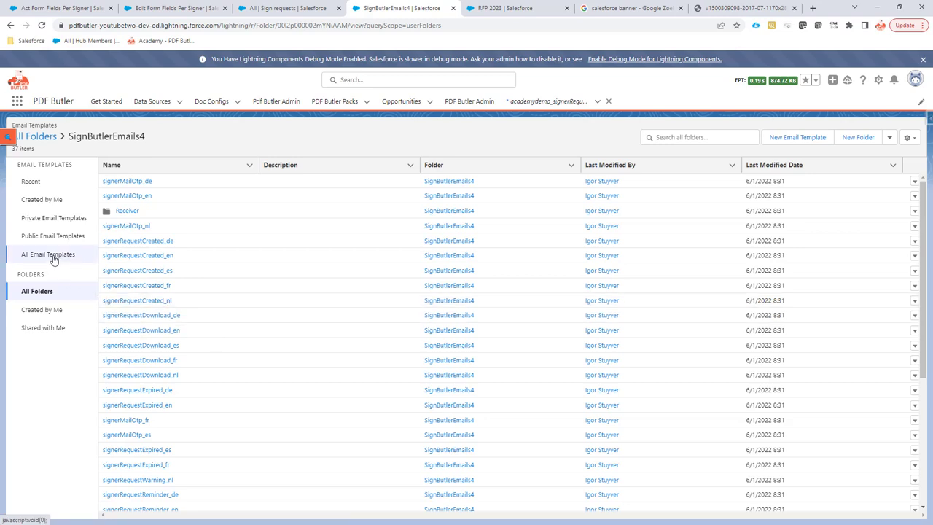
Step: From the list of all email template folders, share the Academy folder with the first suggested user, giving View access
left_click(42, 294)
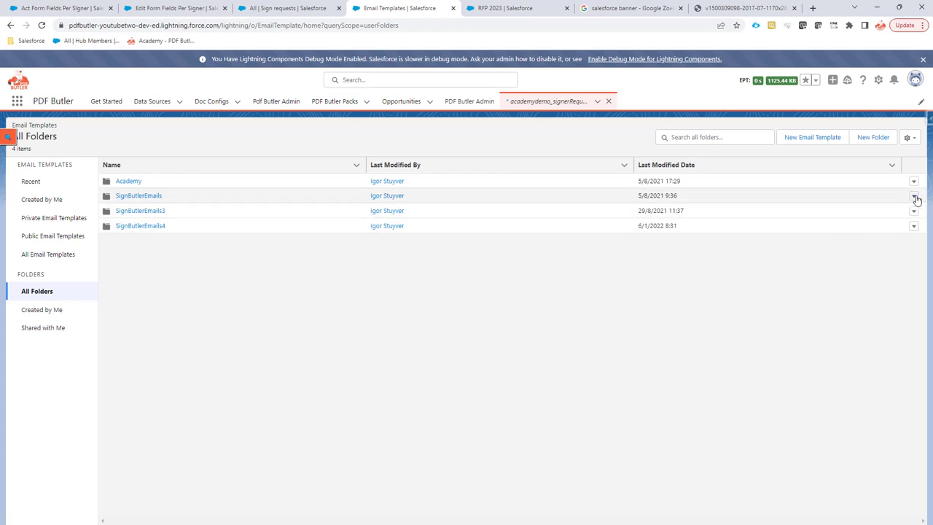
left_click(913, 182)
left_click(896, 197)
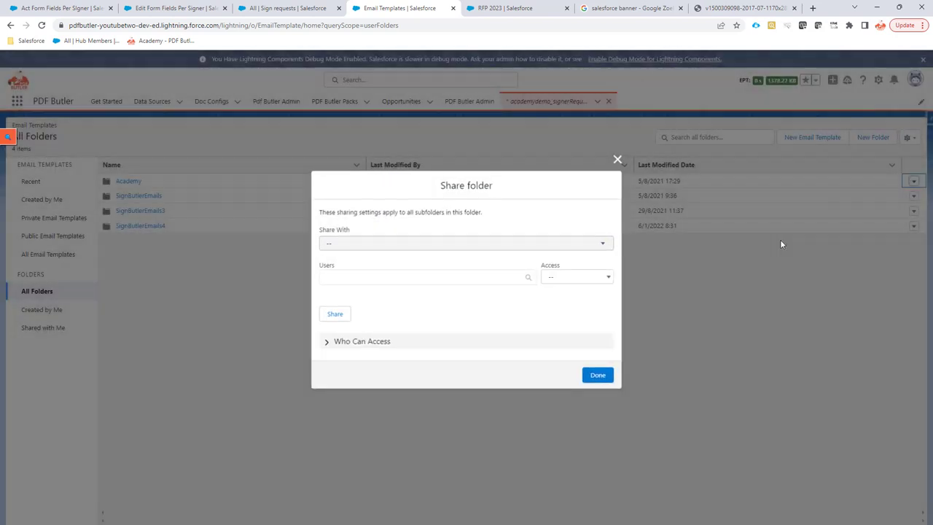
left_click(402, 254)
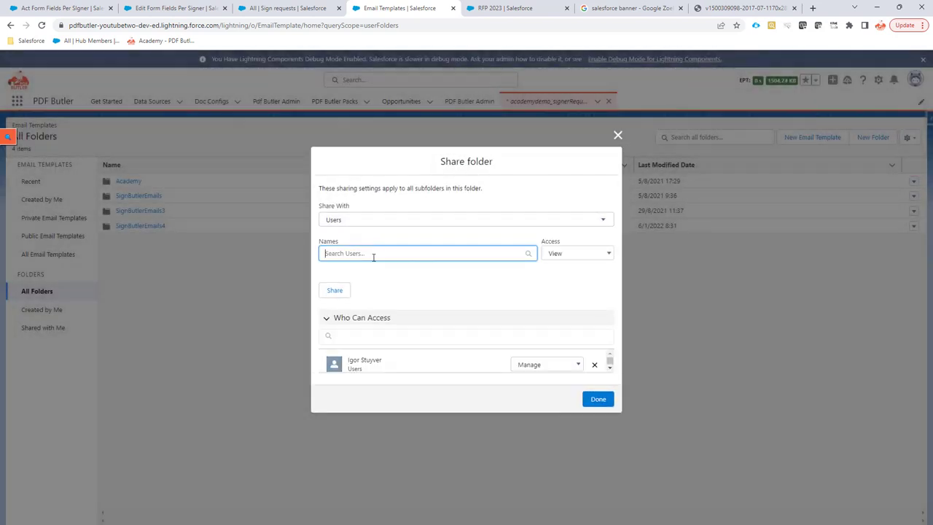
left_click(368, 224)
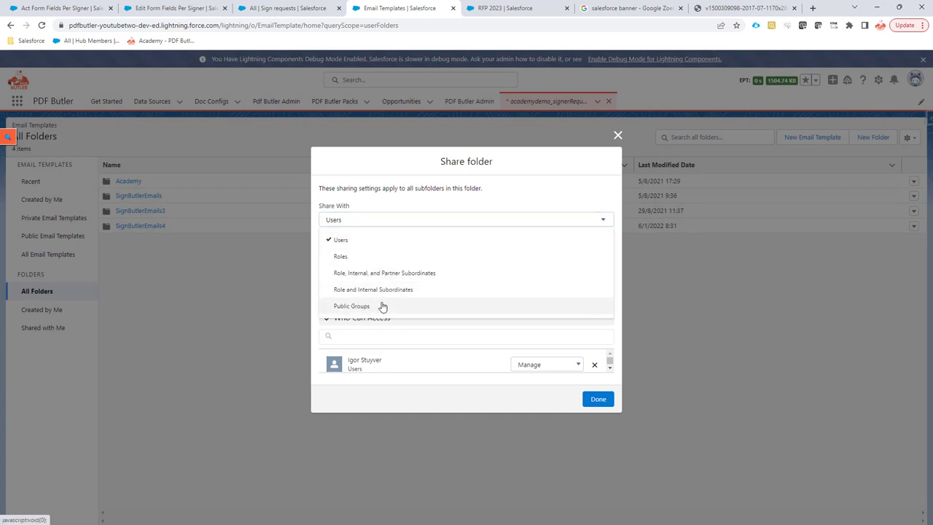
left_click(352, 242)
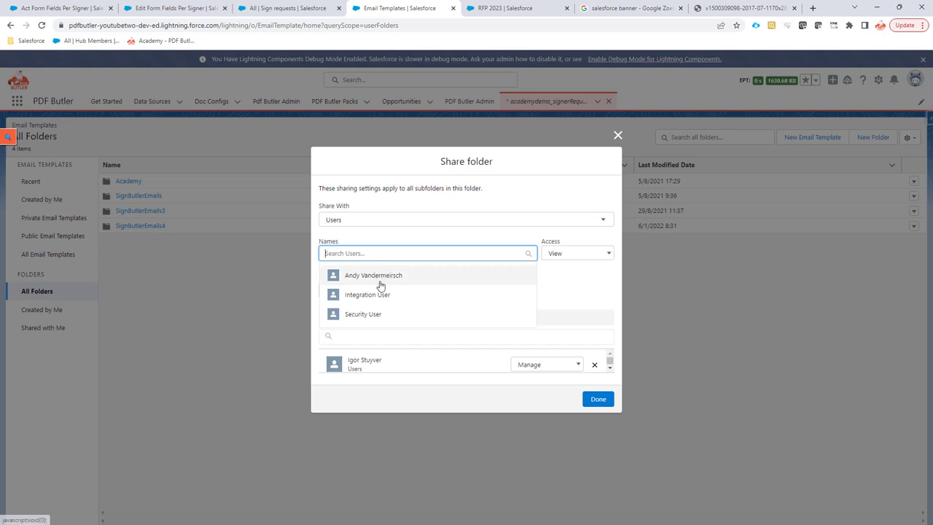
left_click(379, 282)
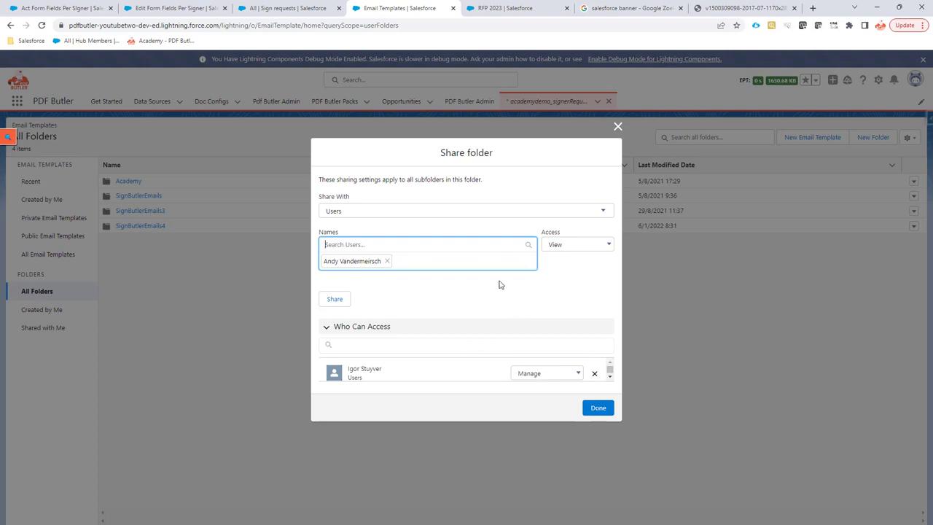
left_click(338, 298)
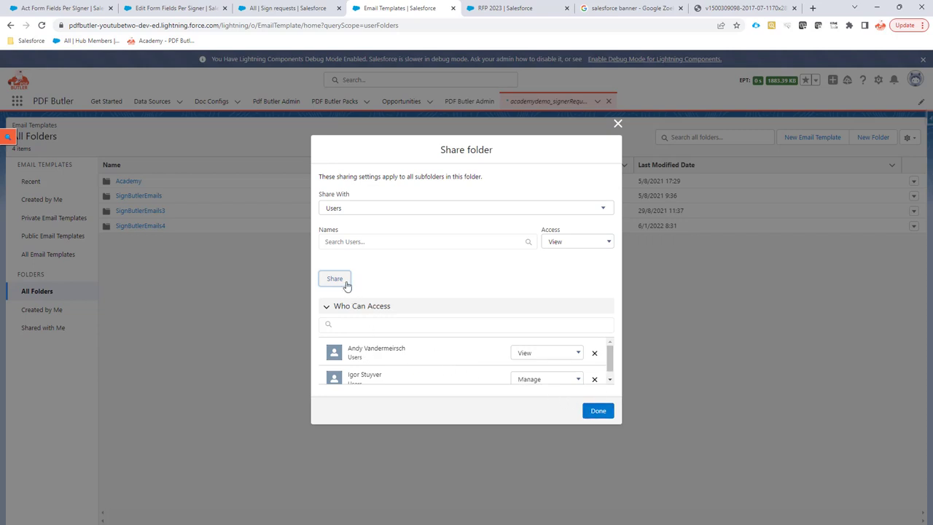
left_click(596, 412)
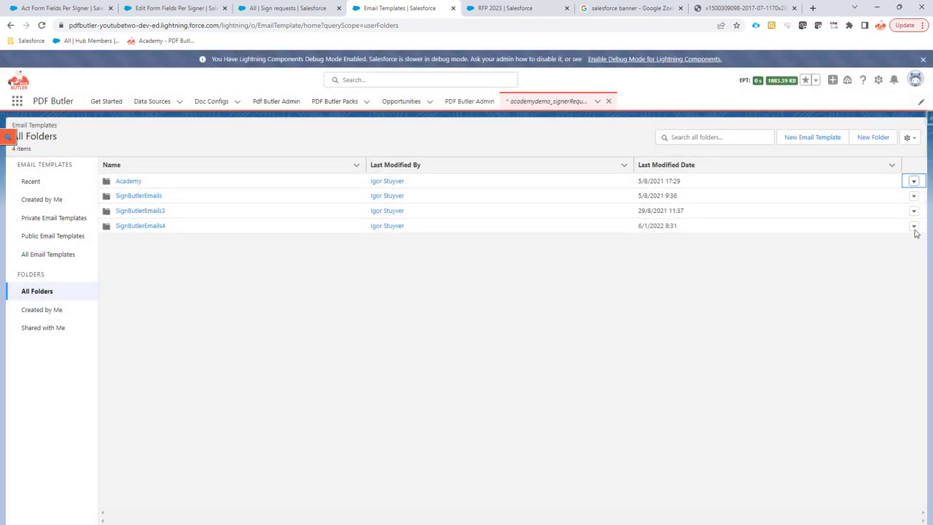
Step: Share the SignButlerEmails4 folder with the same user, giving View access, and check the other kinds of recipients available for sharing
left_click(914, 227)
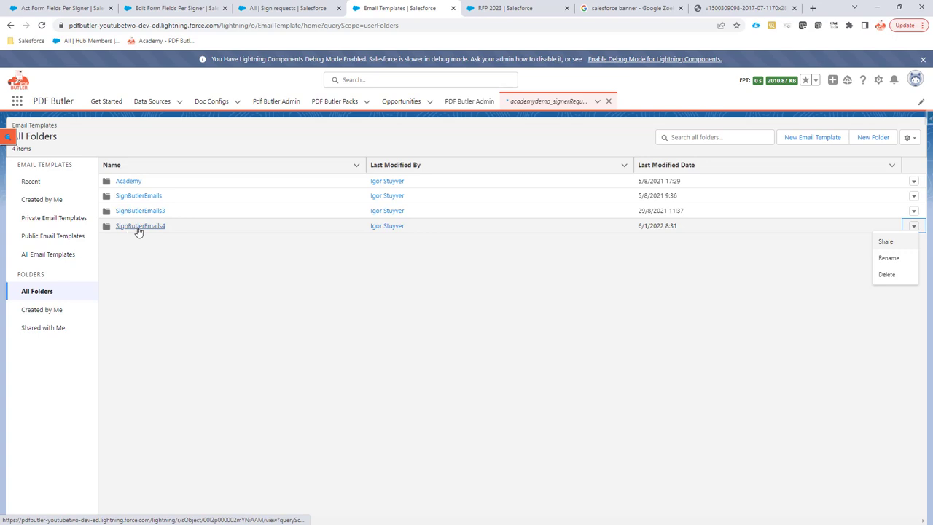
left_click(887, 242)
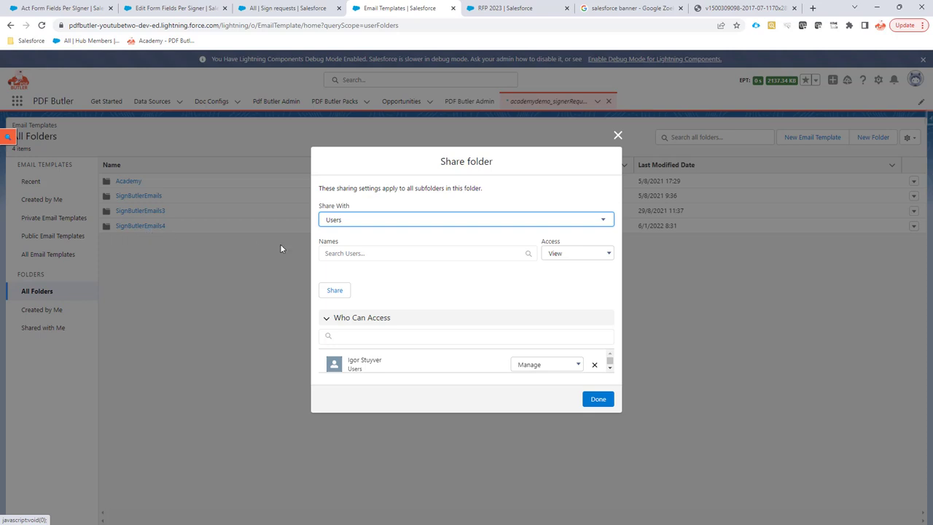
left_click(355, 253)
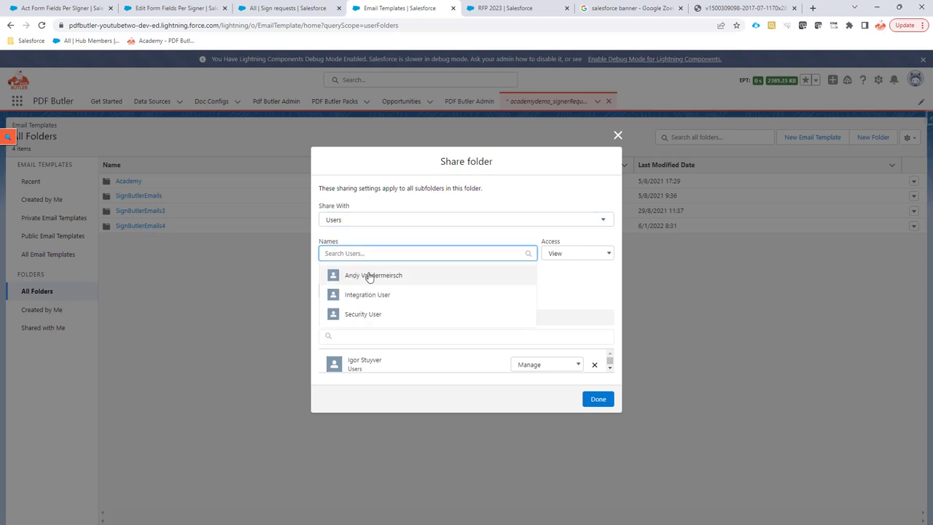
left_click(368, 273)
left_click(337, 298)
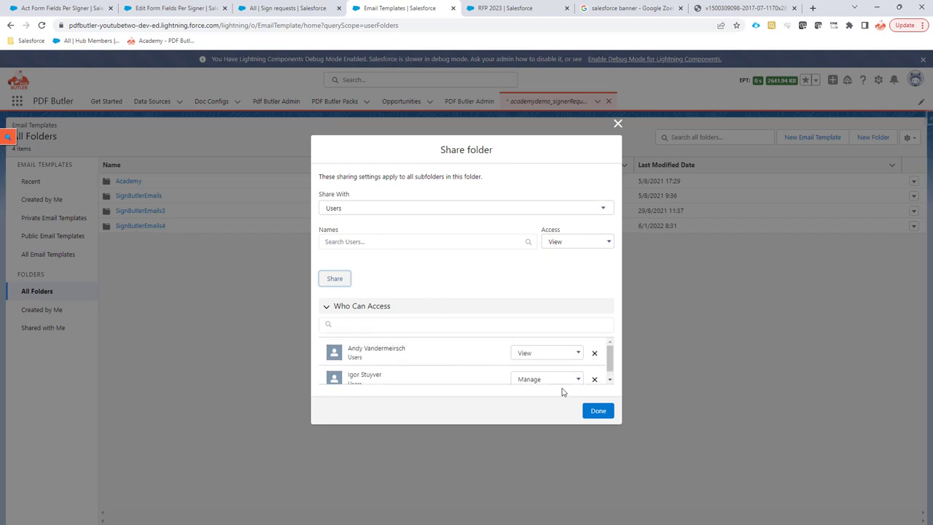
left_click(374, 212)
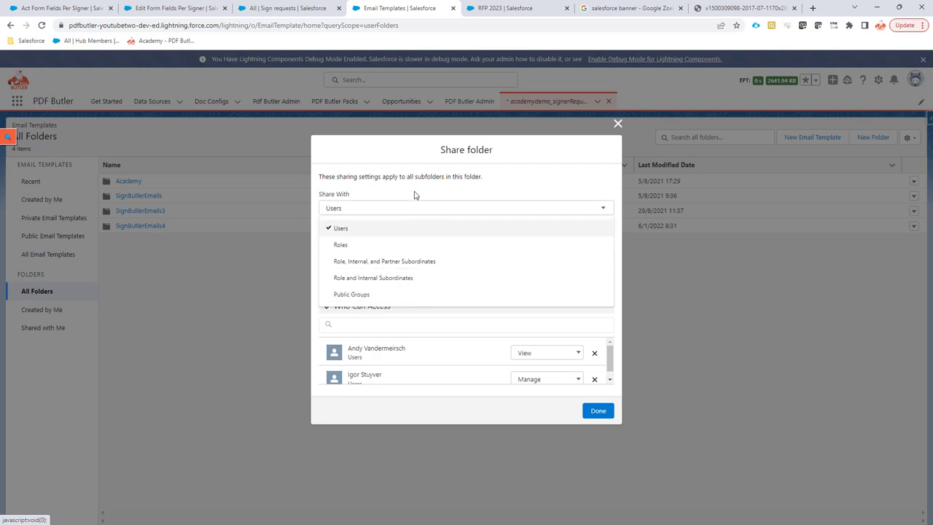
left_click(478, 400)
left_click(592, 413)
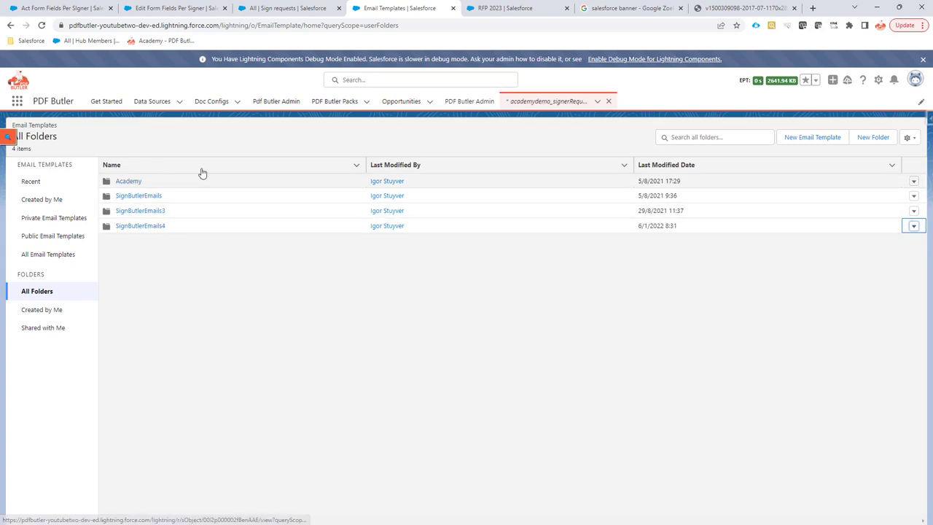
Step: Open the academydemo_signerRequestCreated_en email template from the Academy folder
left_click(129, 182)
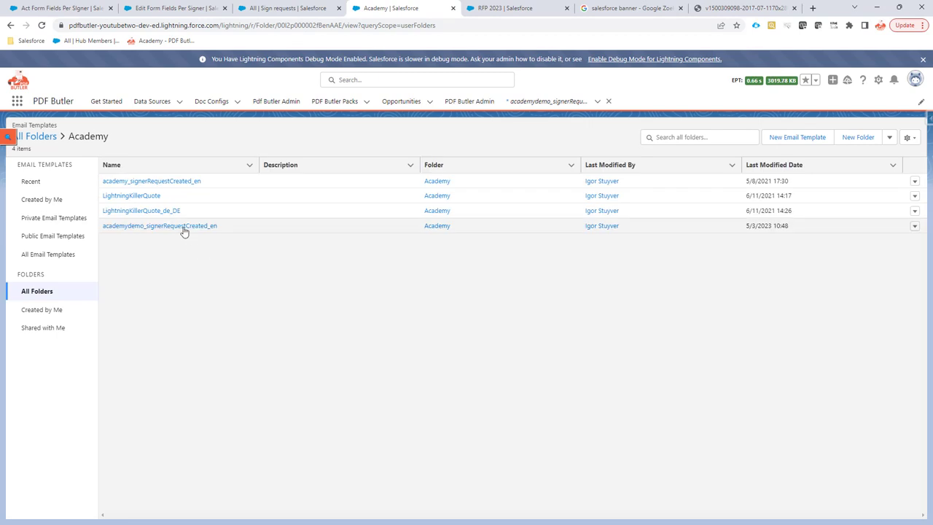
left_click(167, 228)
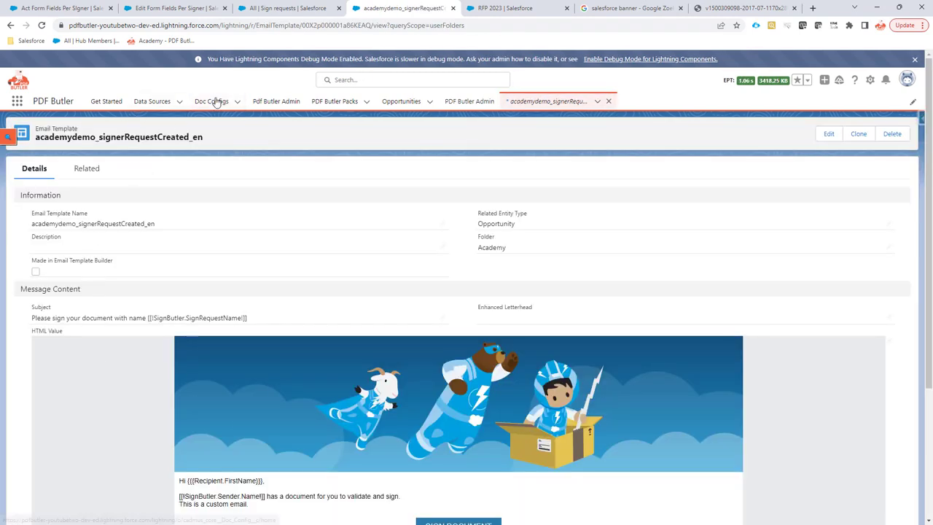
Step: Look through the Form Fields Per Signer sign request template's definition for the Email Template prefix setting under Sender Settings
left_click(181, 9)
scroll(212, 231, "up", 4)
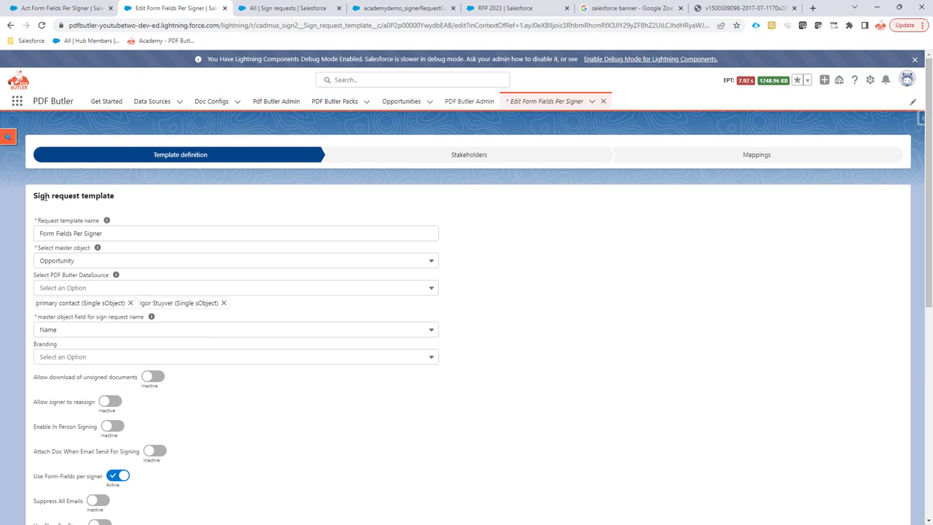
scroll(229, 223, "down", 2)
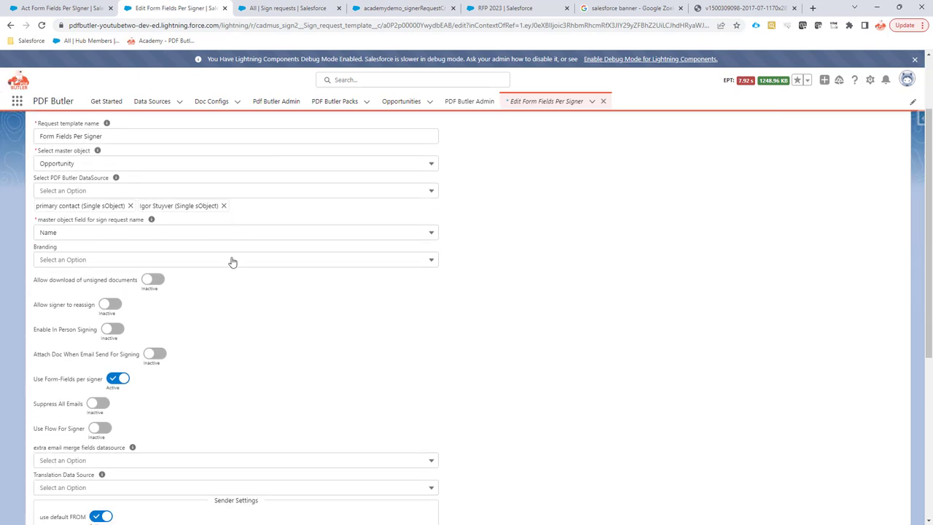
scroll(231, 261, "down", 4)
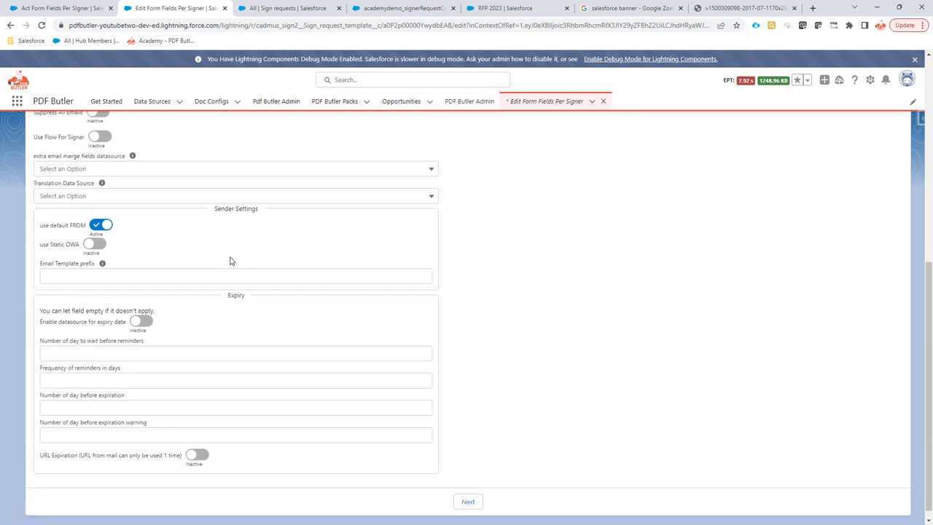
scroll(230, 260, "up", 2)
scroll(230, 260, "down", 1)
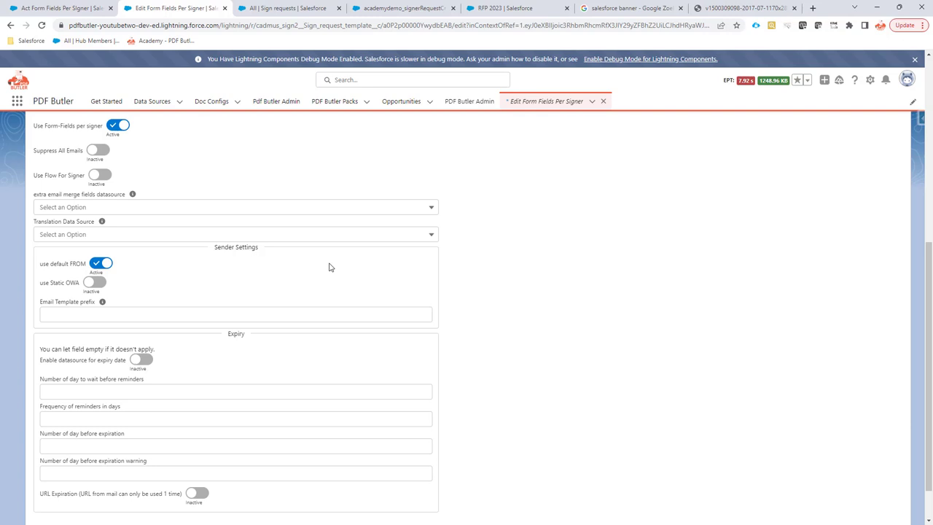
left_click(43, 306)
left_click_drag(43, 306, 83, 306)
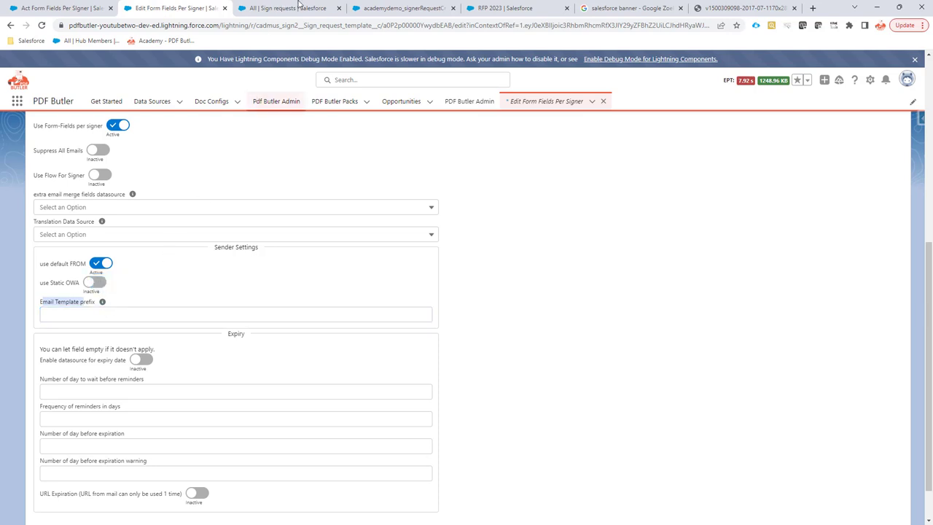
Step: Copy the prefix academydemo from the title of the academydemo_signerRequestCreated_en email template
left_click(386, 9)
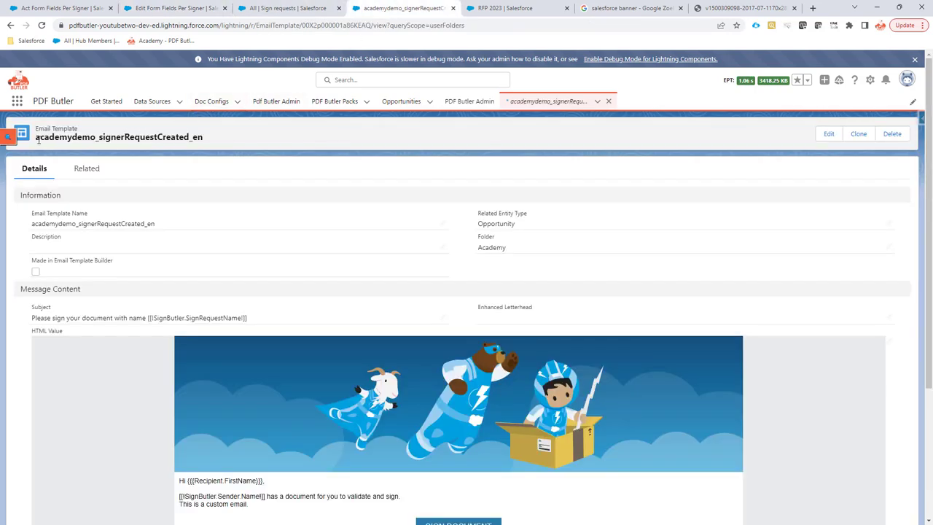
left_click_drag(36, 137, 91, 137)
right_click(70, 137)
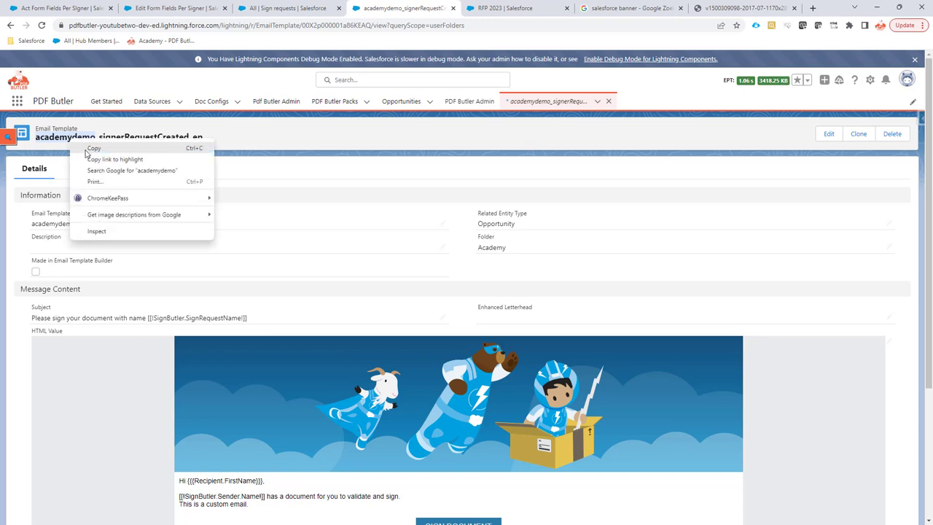
left_click(89, 148)
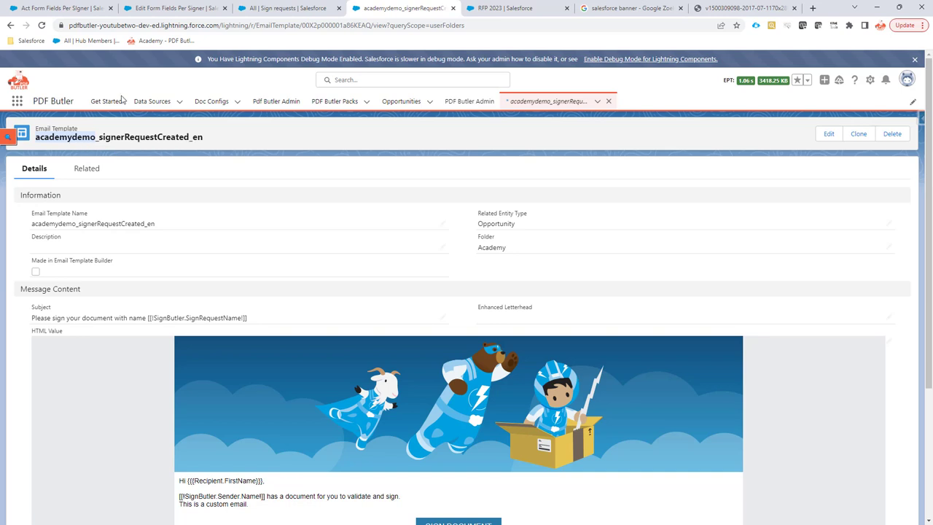
Step: Set the Form Fields Per Signer template's Email Template prefix to academydemo and submit the sign request template with its stakeholders and mappings as they are
left_click(168, 8)
left_click(87, 314)
key("ctrl+v")
scroll(252, 337, "down", 2)
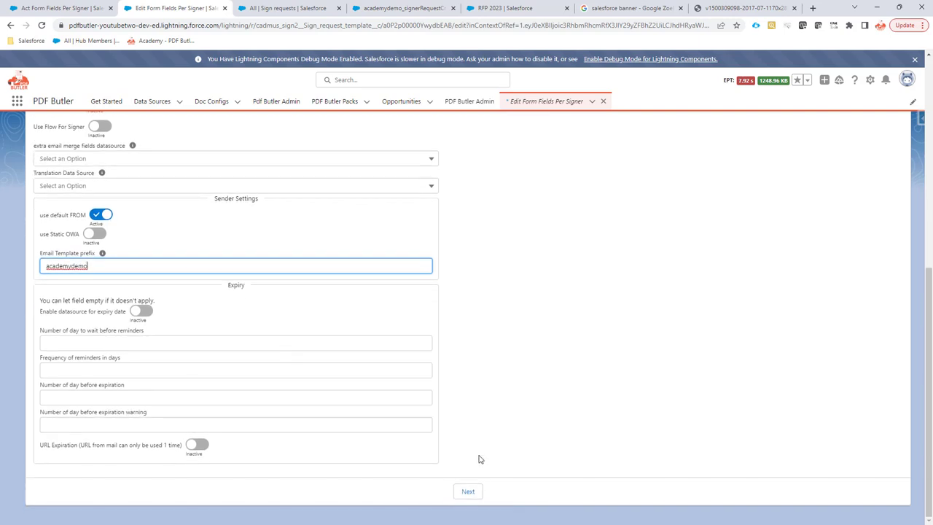
left_click(470, 491)
left_click(488, 492)
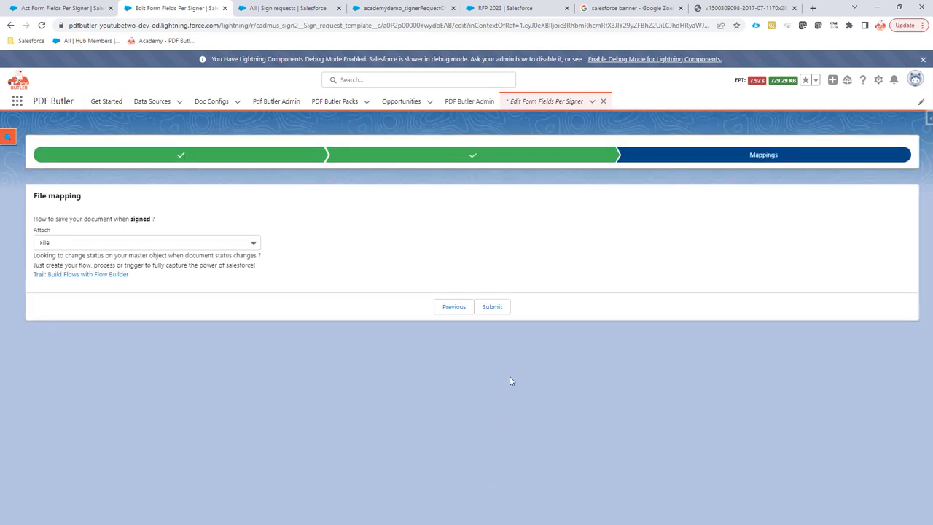
left_click(504, 312)
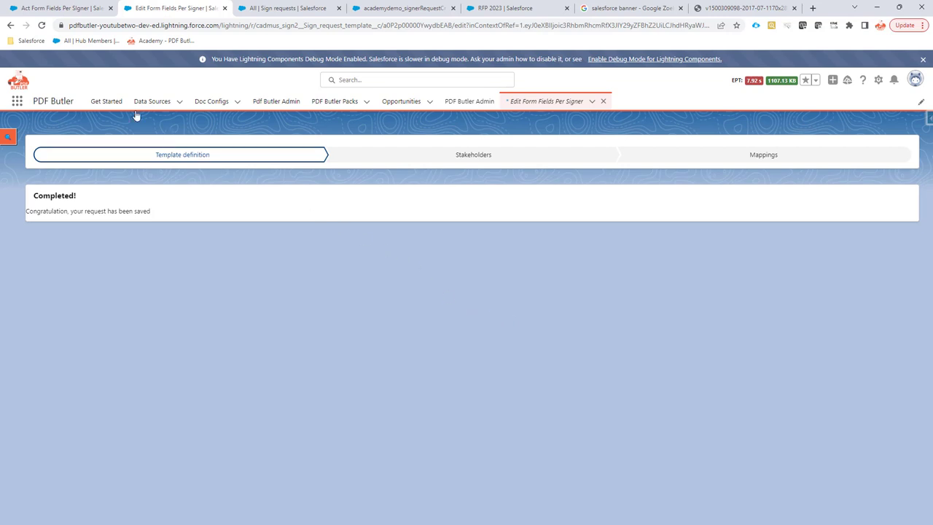
Step: Open the Solar Panels opportunity and check that both signer contacts are filled in under Signers
left_click(63, 13)
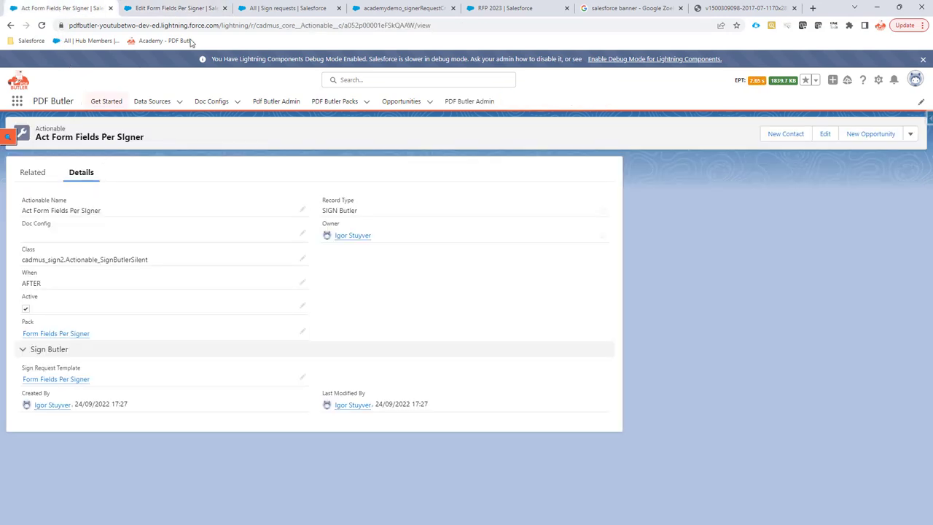
left_click(494, 11)
scroll(514, 276, "down", 1)
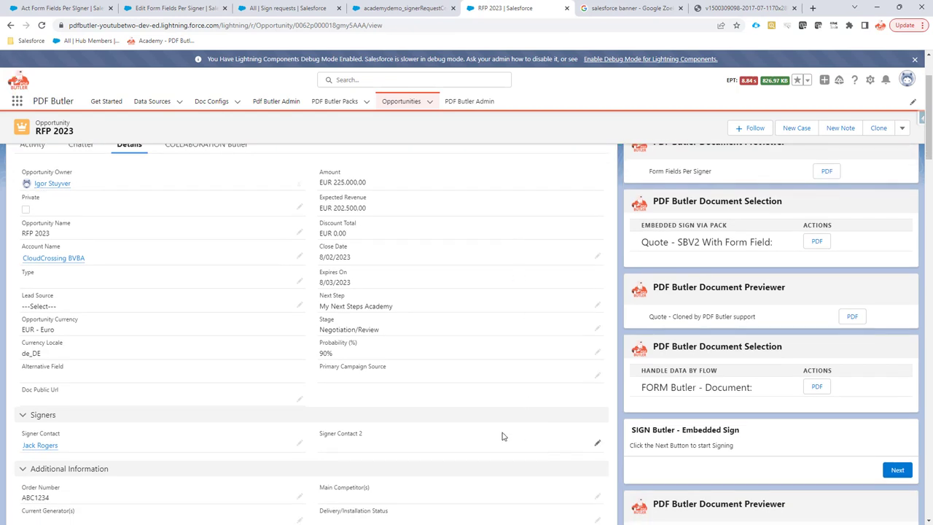
left_click(429, 101)
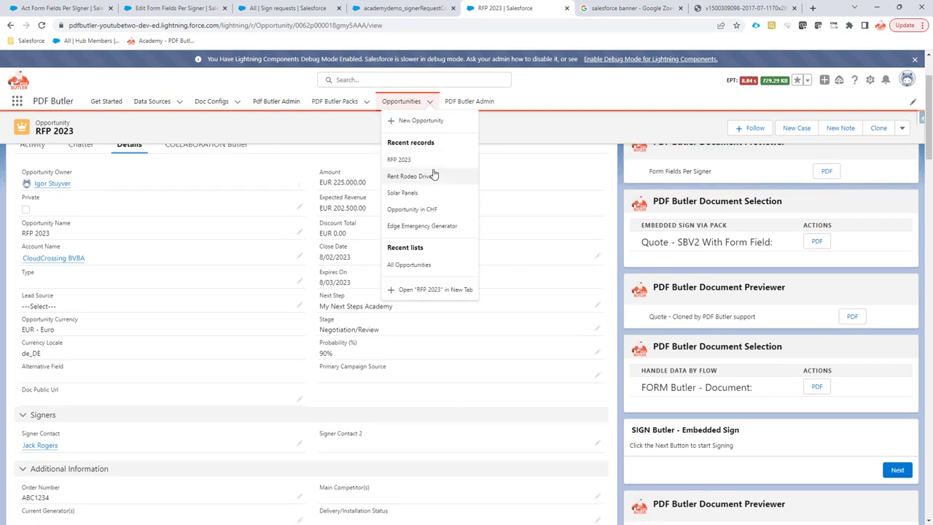
left_click(397, 192)
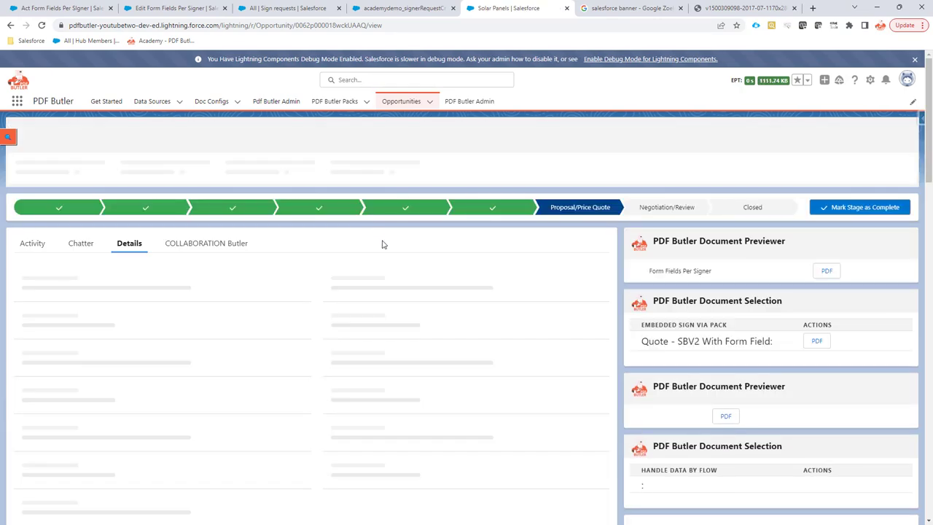
scroll(402, 260, "down", 2)
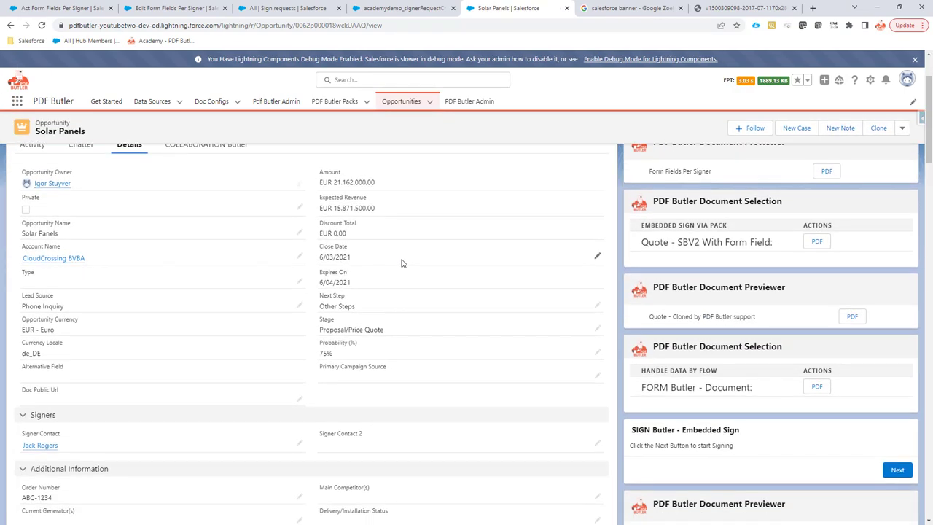
scroll(402, 263, "up", 1)
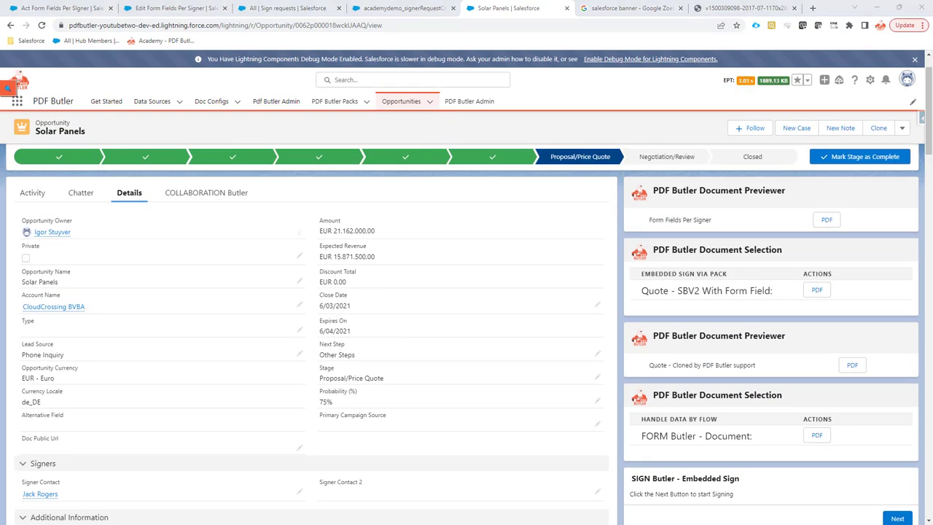
scroll(306, 311, "down", 2)
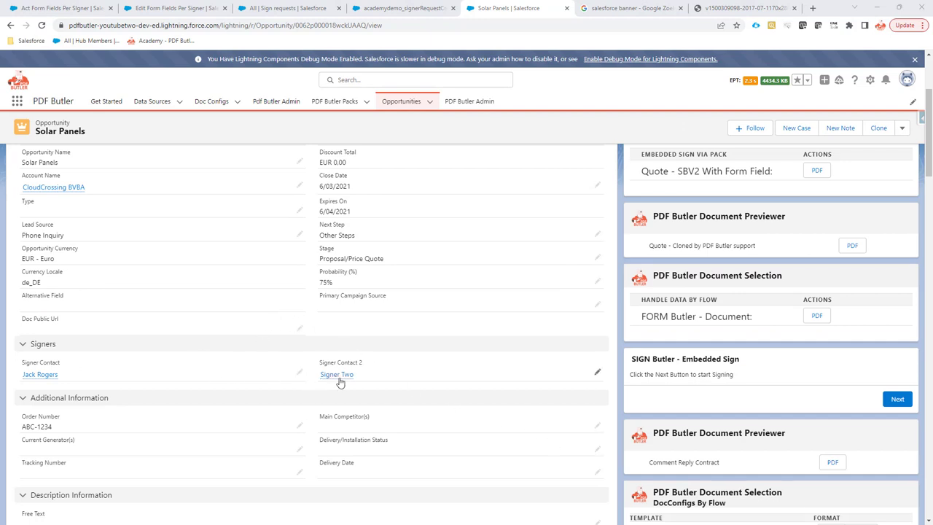
mouse_move(337, 378)
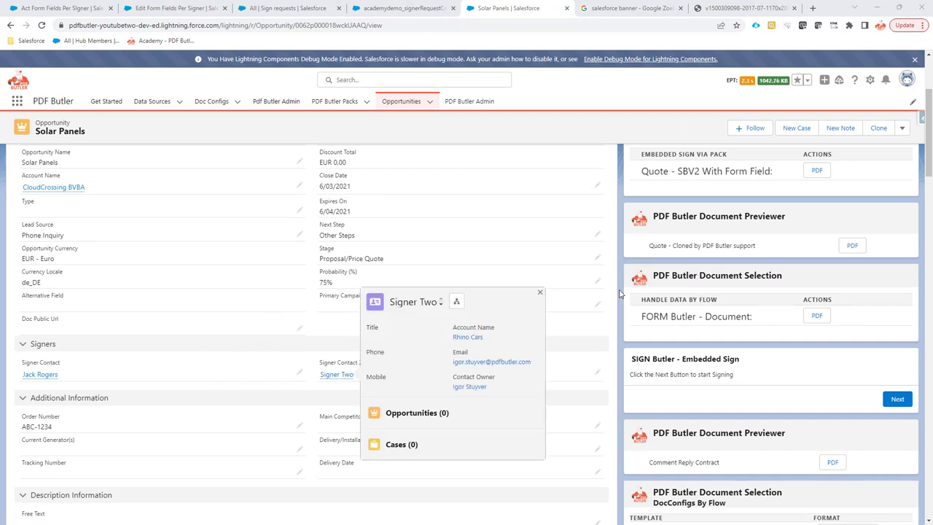
Step: Generate the Form Fields Per Signer document preview for the Solar Panels opportunity and send it for signing
scroll(814, 273, "up", 3)
left_click(825, 269)
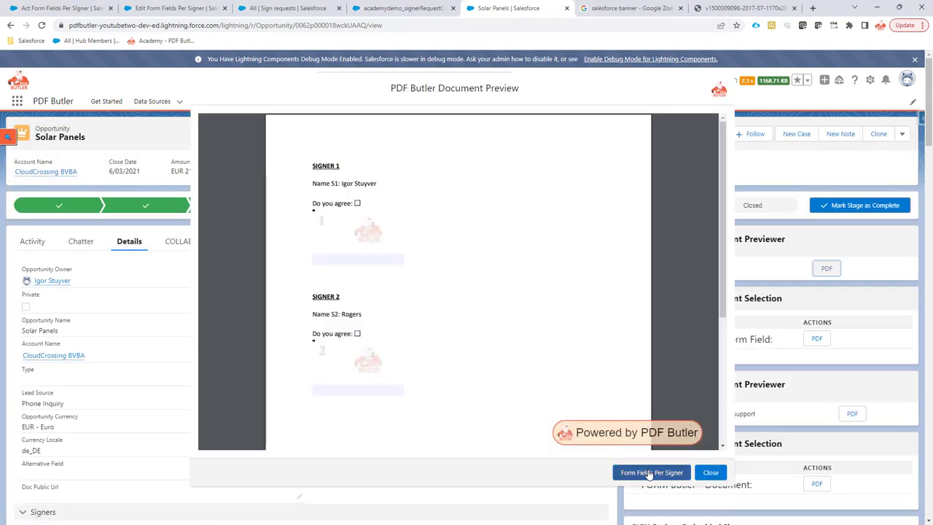
left_click(648, 472)
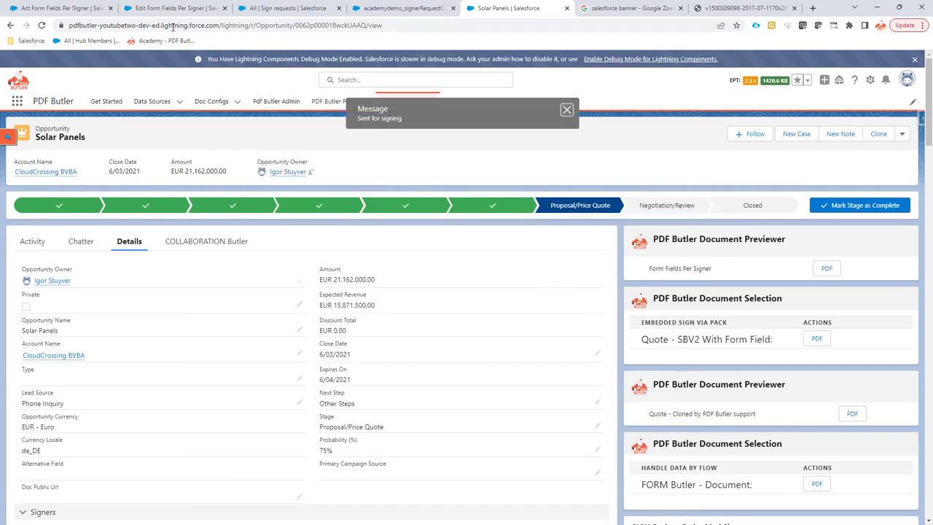
Step: Find the new Solar Panels sign request in the refreshed sign requests list and open its signing email from the activity history
left_click(276, 13)
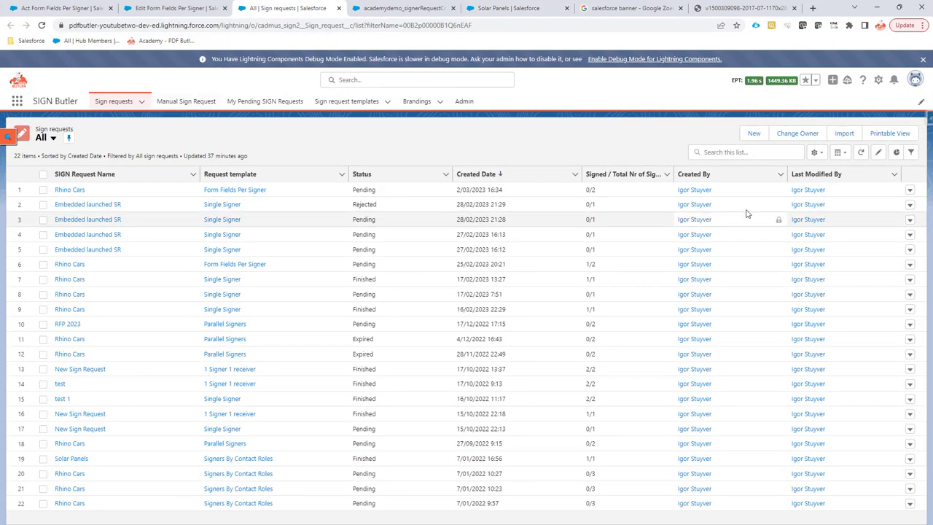
left_click(861, 153)
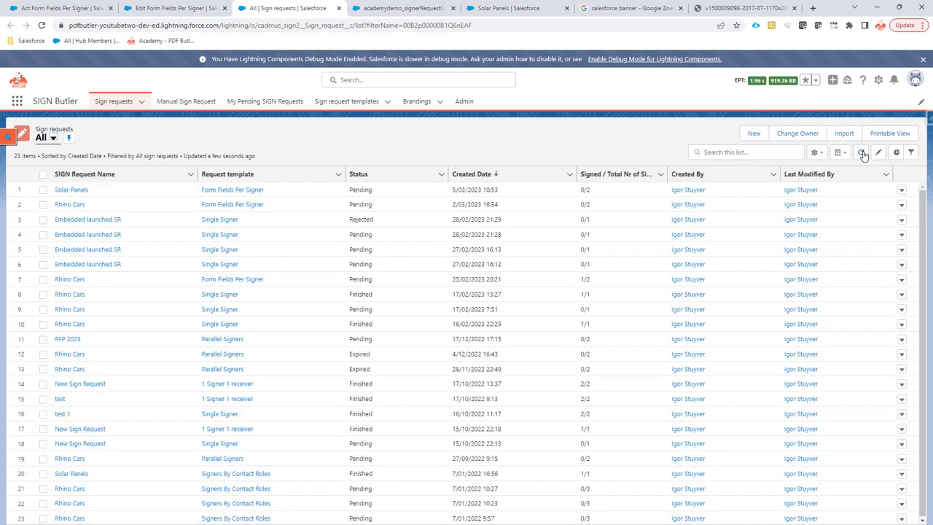
left_click(71, 189)
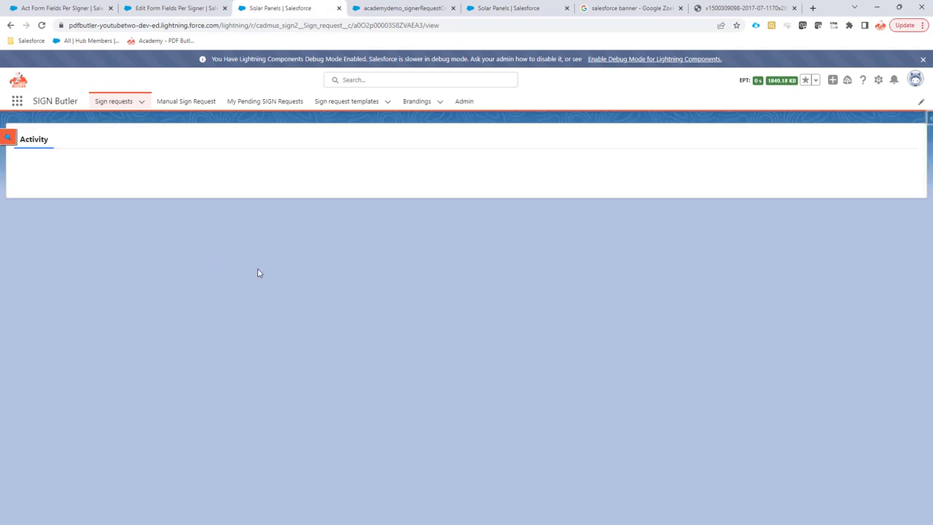
scroll(271, 275, "down", 5)
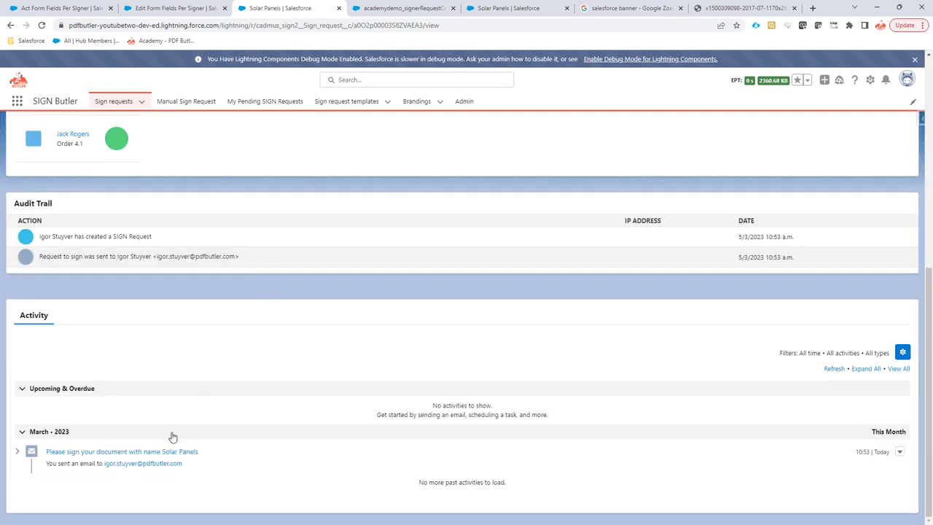
left_click(164, 451)
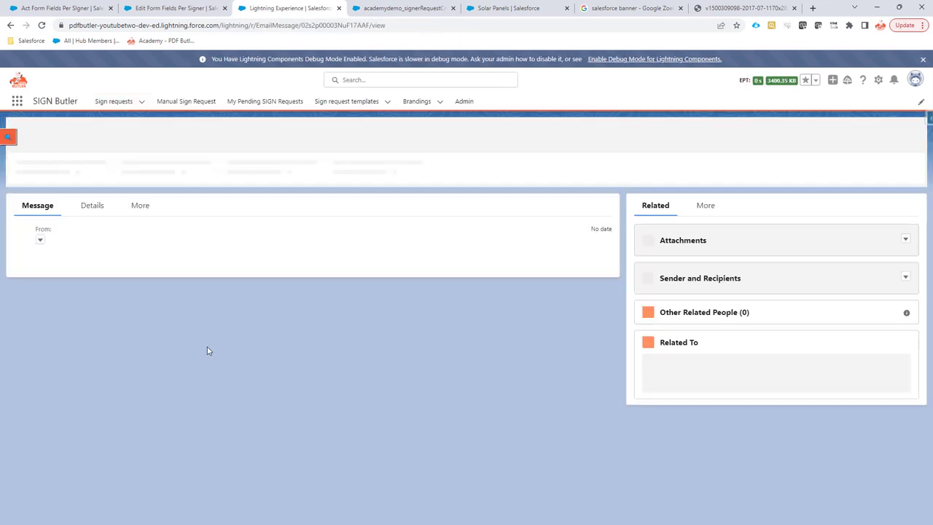